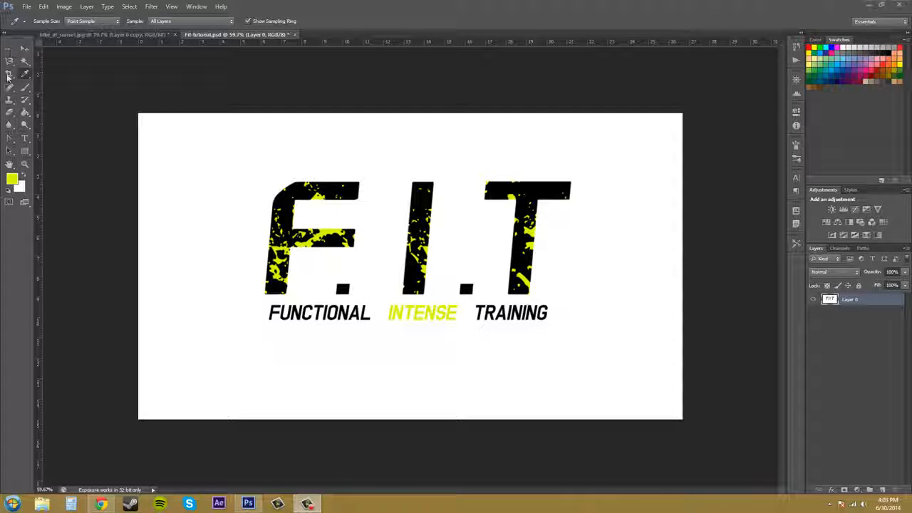
- Select all yellow areas of the F.I.T logo with Color Range, using sampled colors at fuzziness 40
left_click(128, 7)
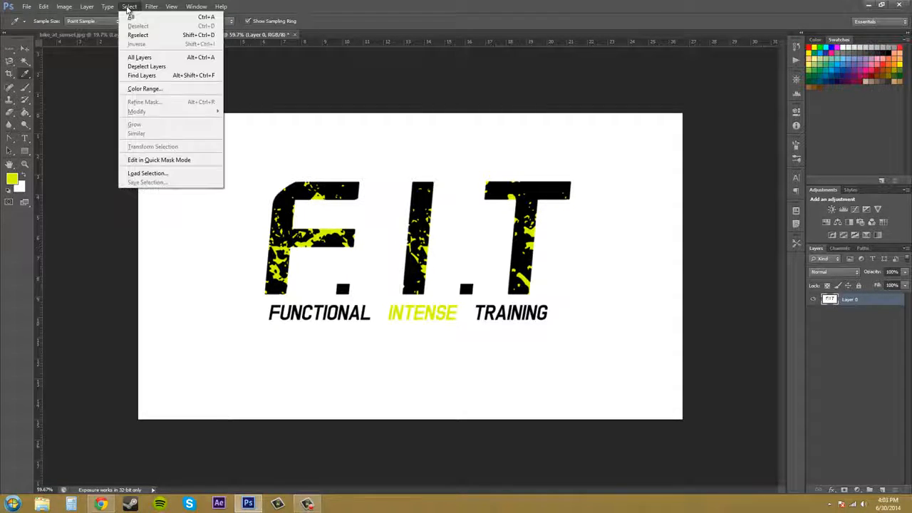
left_click(149, 90)
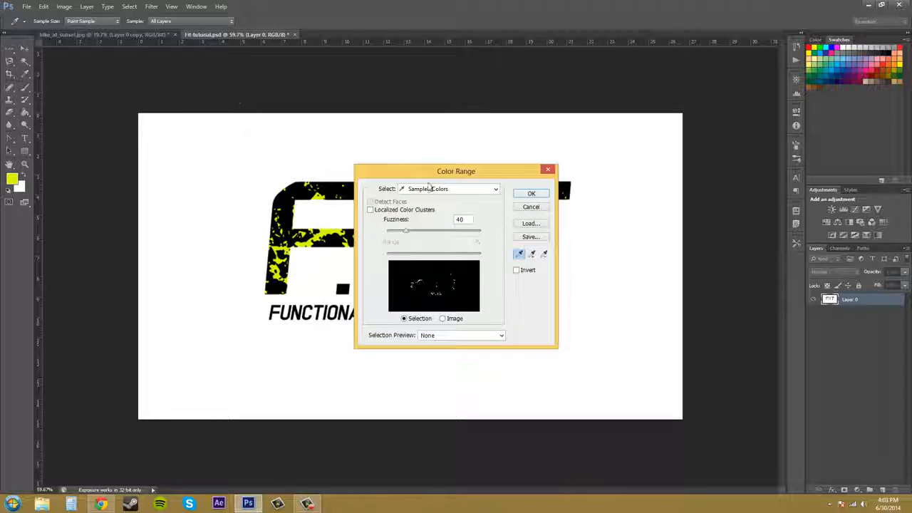
left_click_drag(434, 178, 665, 116)
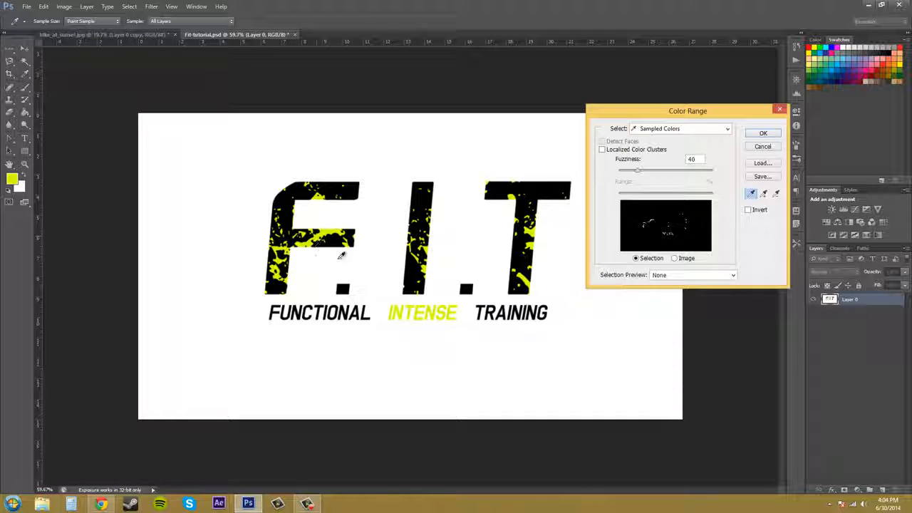
left_click(763, 135)
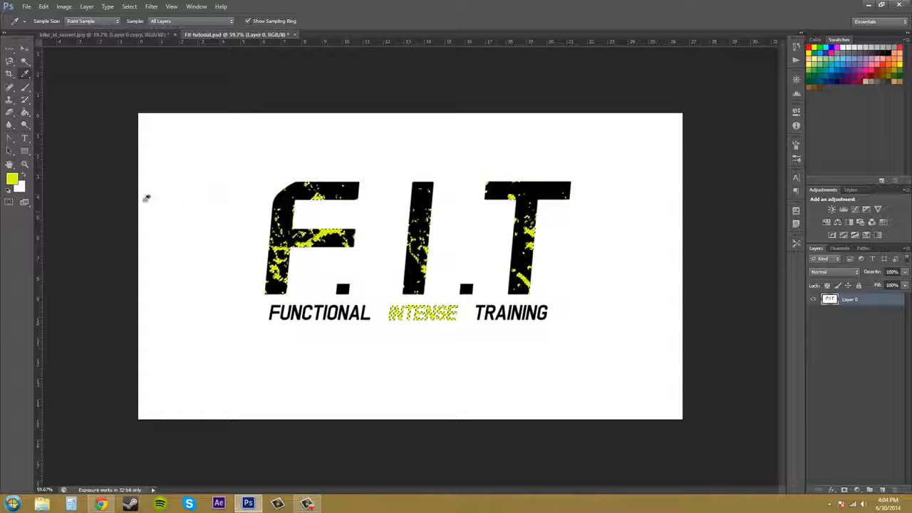
- Set the foreground color to a saturated blue, 0006ff
left_click(13, 182)
mouse_move(342, 264)
left_mouse_down()
mouse_move(363, 211)
mouse_move(387, 218)
left_mouse_up()
left_click(475, 258)
mouse_move(462, 246)
left_mouse_down()
mouse_move(463, 233)
mouse_move(462, 242)
left_mouse_up()
left_click_drag(410, 219, 452, 199)
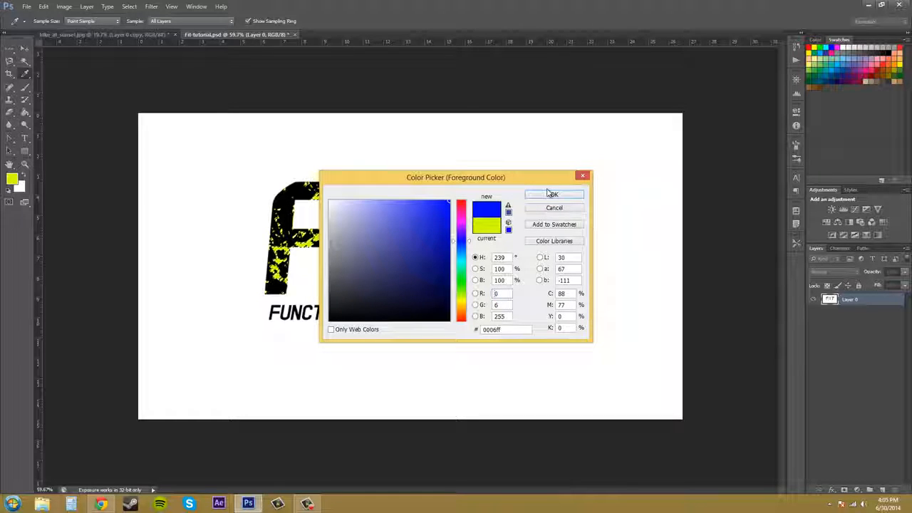
left_click(550, 193)
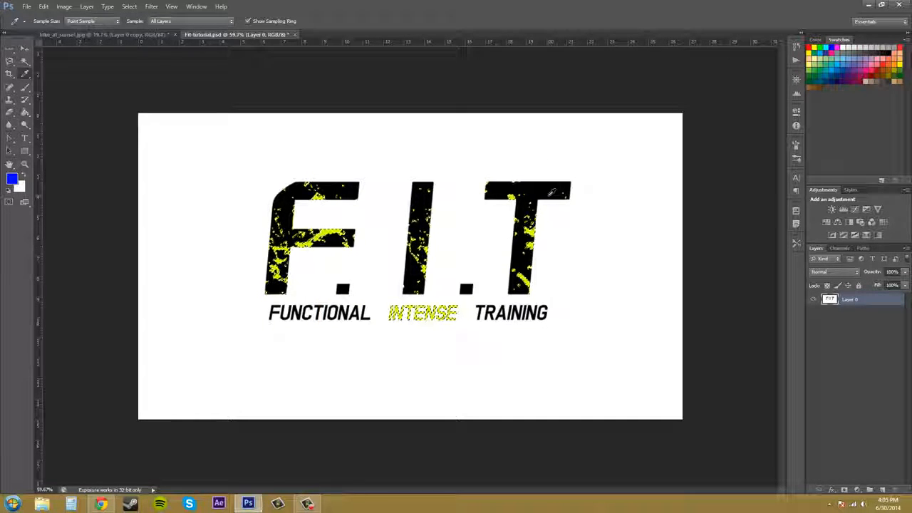
- Try filling the selected yellow areas with the blue foreground color
key("alt+BackSpace")
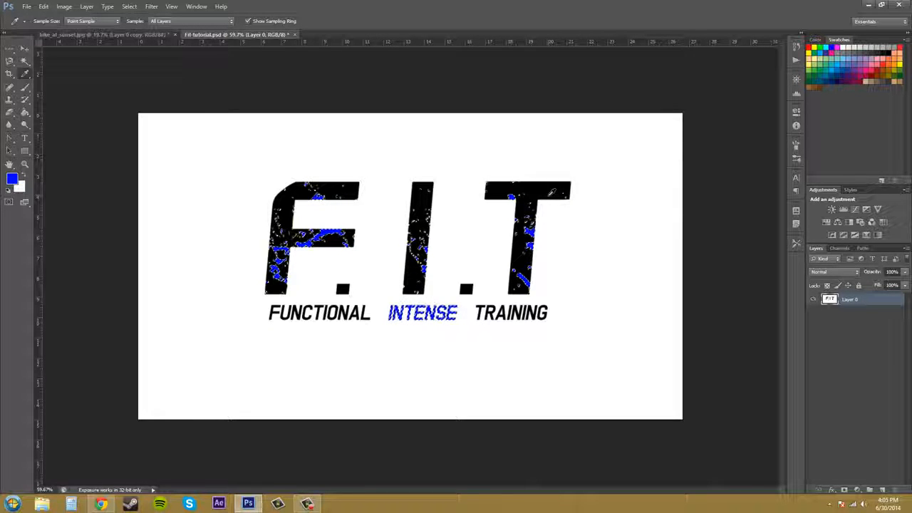
left_click(12, 179)
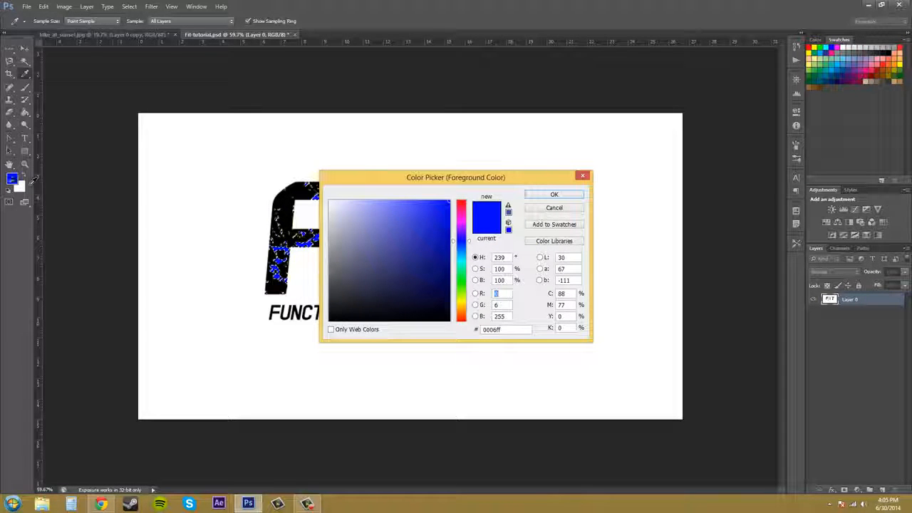
left_click(554, 207)
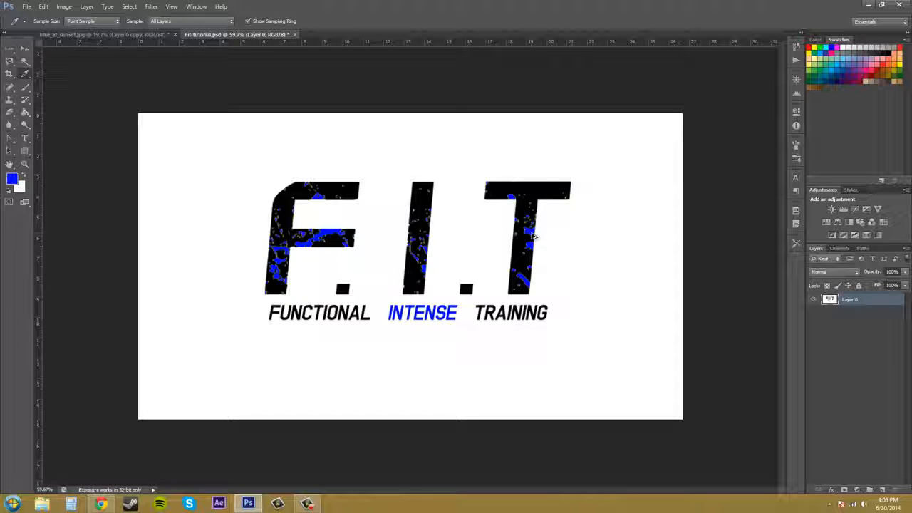
key("ctrl+i")
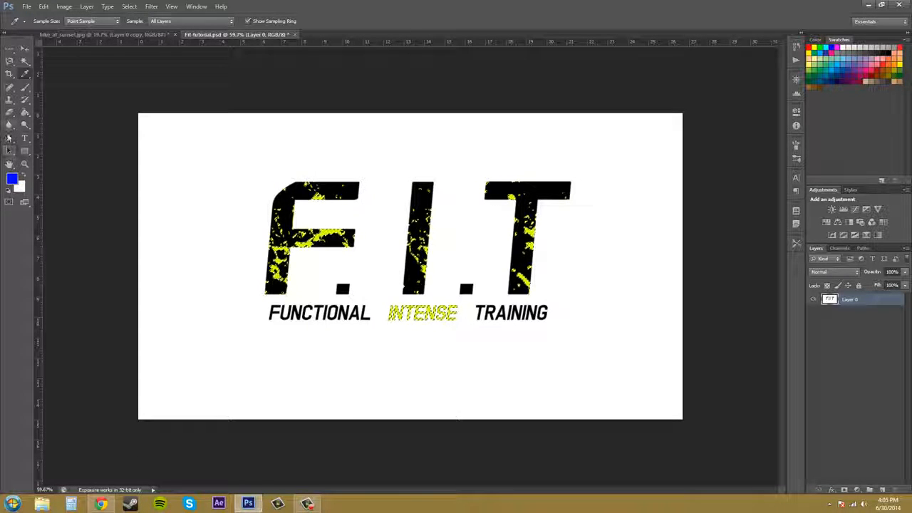
- Grow the yellow selection so it reaches the edges of the splatter shapes on the letter F
left_click(25, 164)
left_click(352, 238)
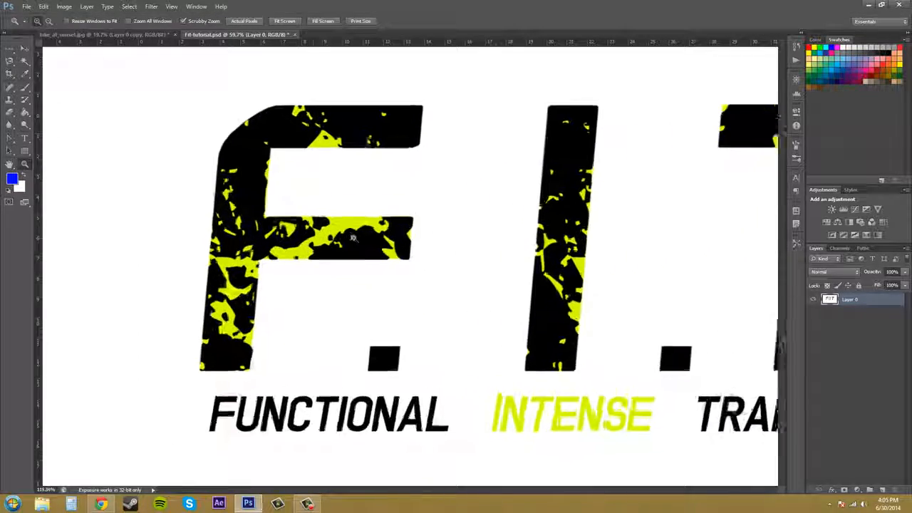
left_click_drag(353, 238, 356, 265)
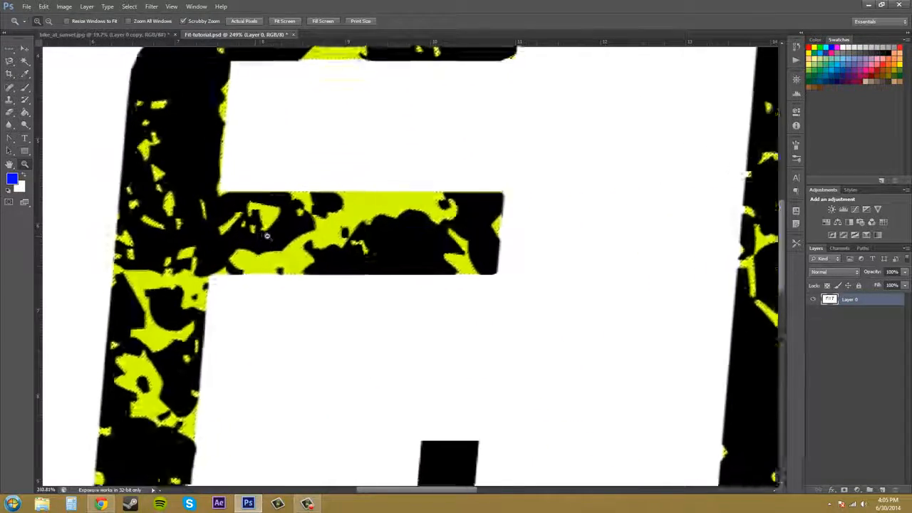
left_click_drag(267, 236, 271, 221)
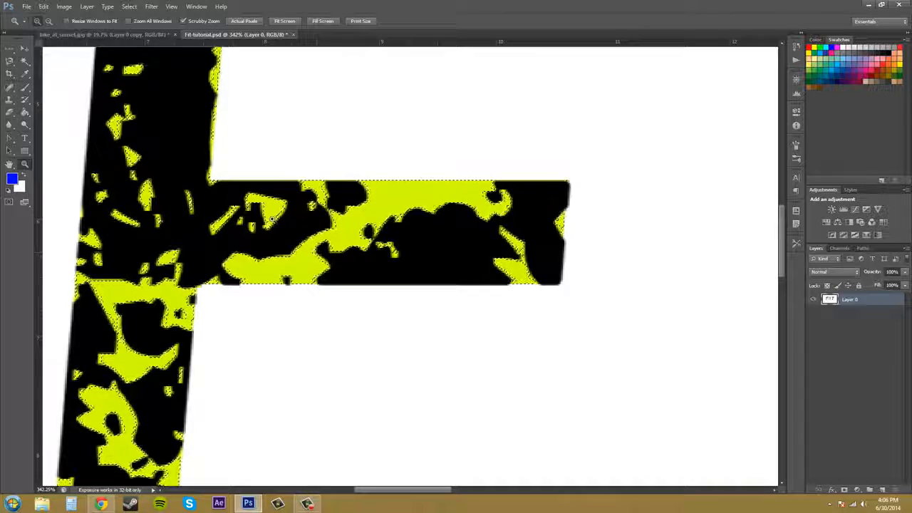
left_click(129, 6)
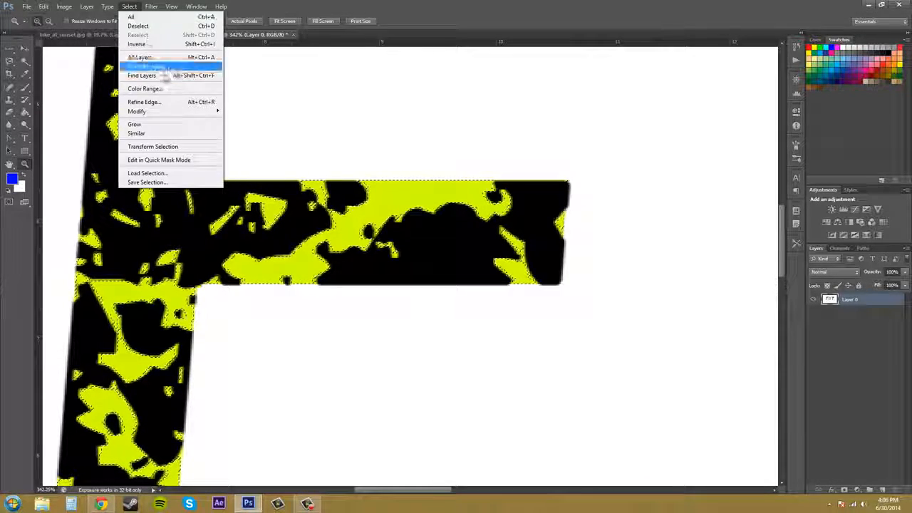
left_click(158, 125)
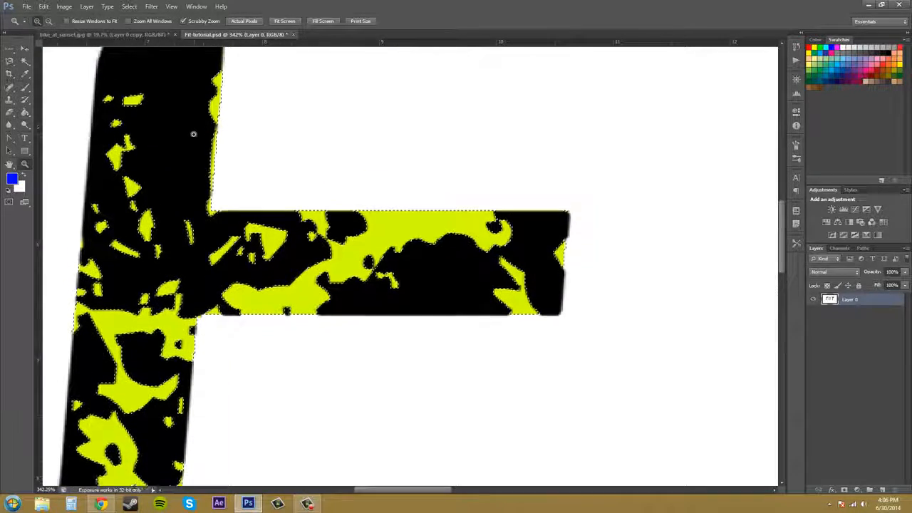
- Check the selection edges around the F and grow the selection a second time
scroll(194, 134, "up", 5)
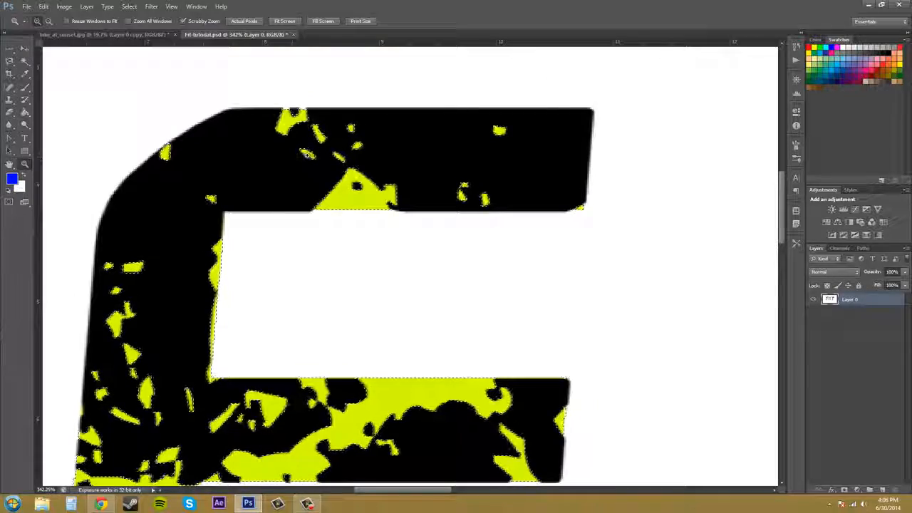
scroll(493, 201, "down", 3)
scroll(494, 201, "down", 5)
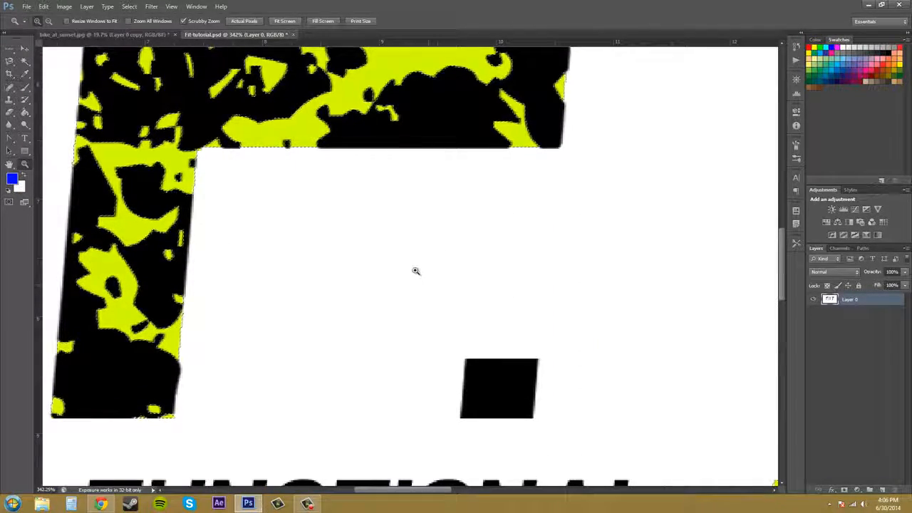
scroll(416, 271, "up", 3)
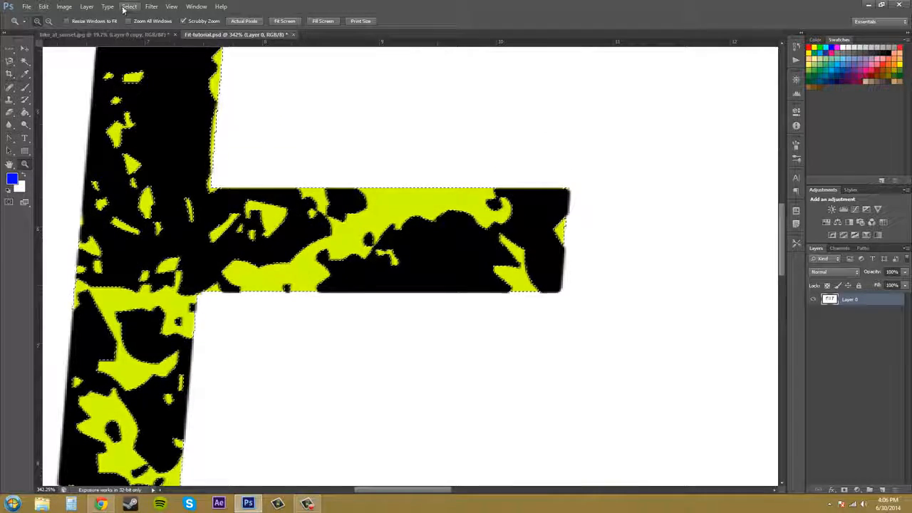
left_click(129, 6)
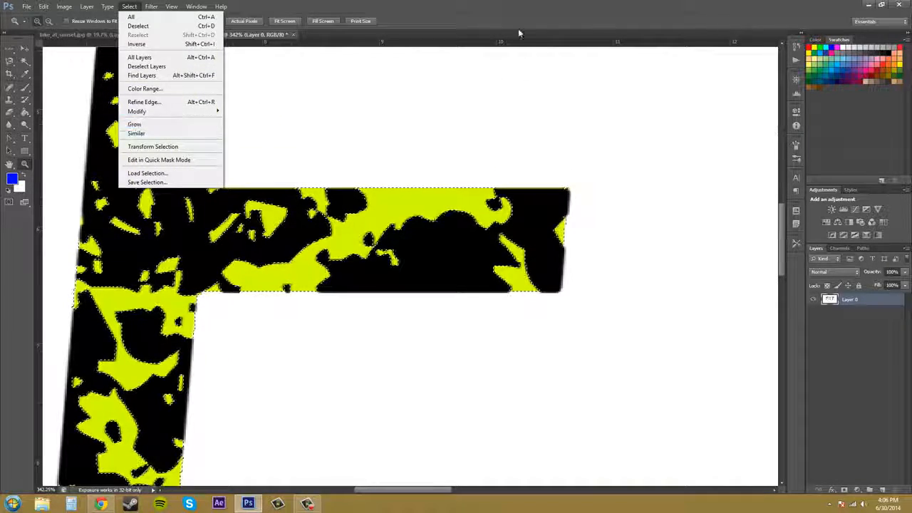
left_click(137, 125)
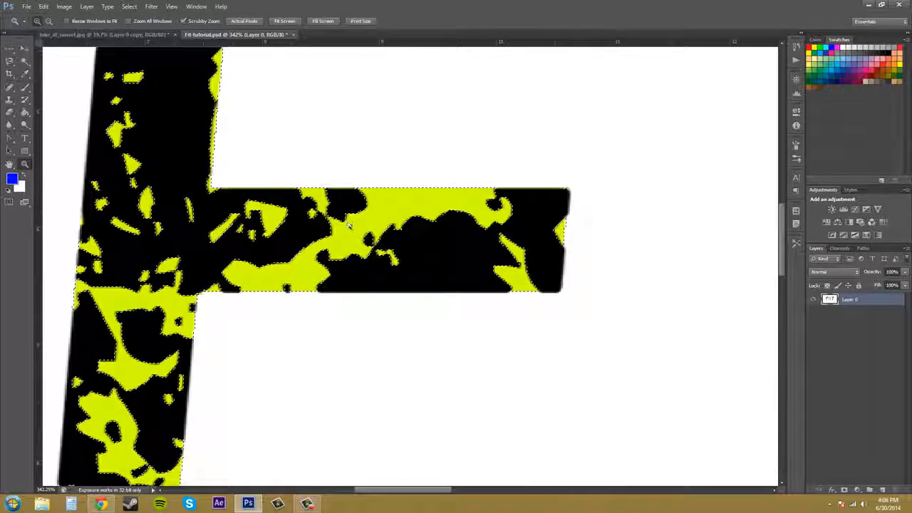
- Fill the grown selection with the blue foreground color, inspect the letters for leftover yellow, and deselect
key("alt+BackSpace")
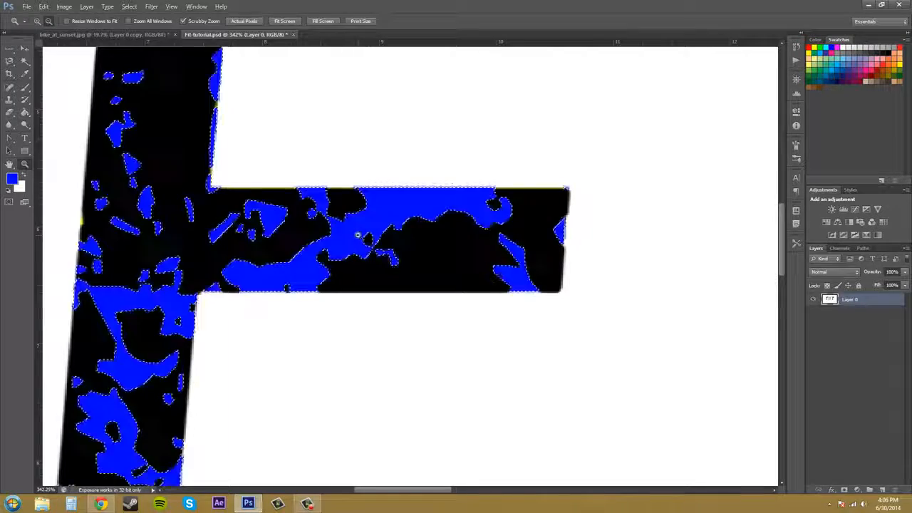
scroll(371, 166, "up", 5)
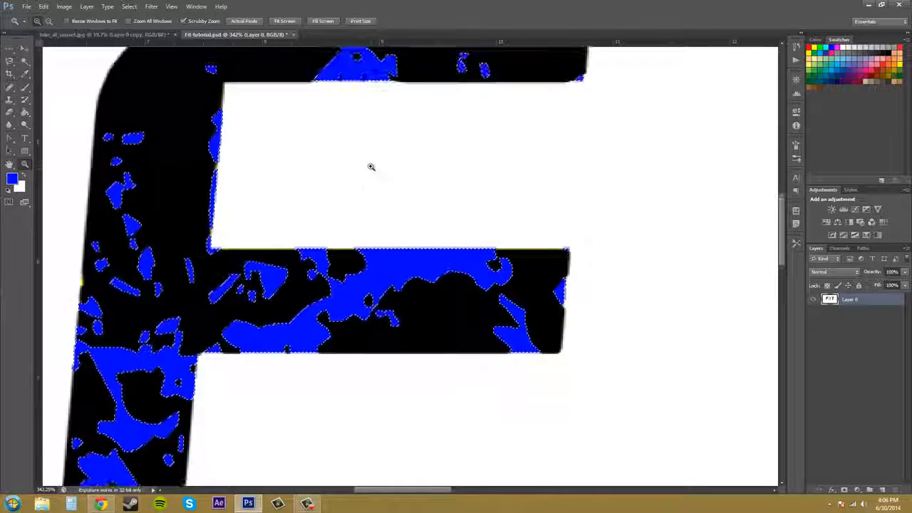
scroll(395, 193, "down", 3)
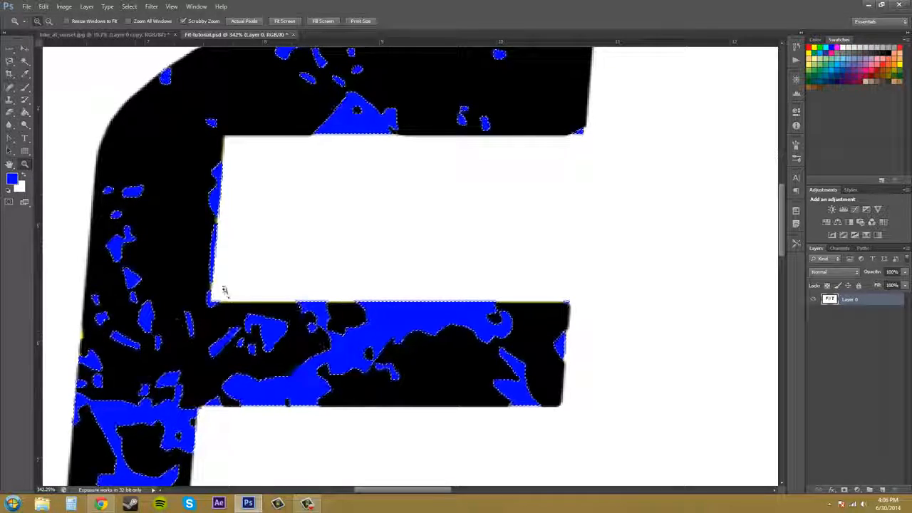
scroll(285, 292, "down", 7)
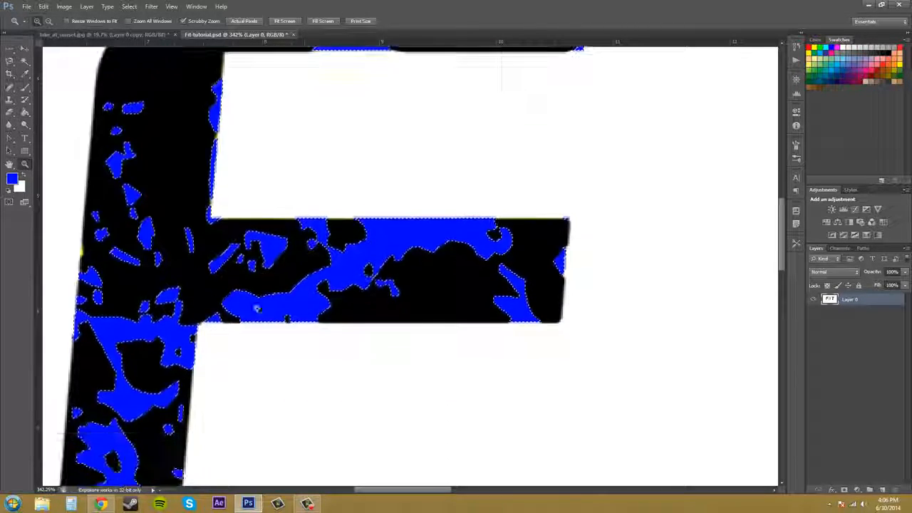
left_click_drag(644, 274, 570, 280)
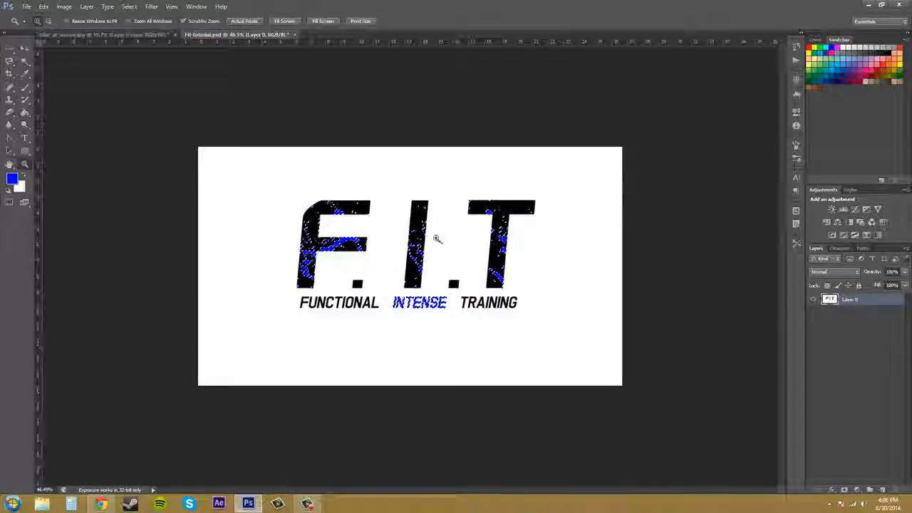
left_click_drag(434, 240, 505, 238)
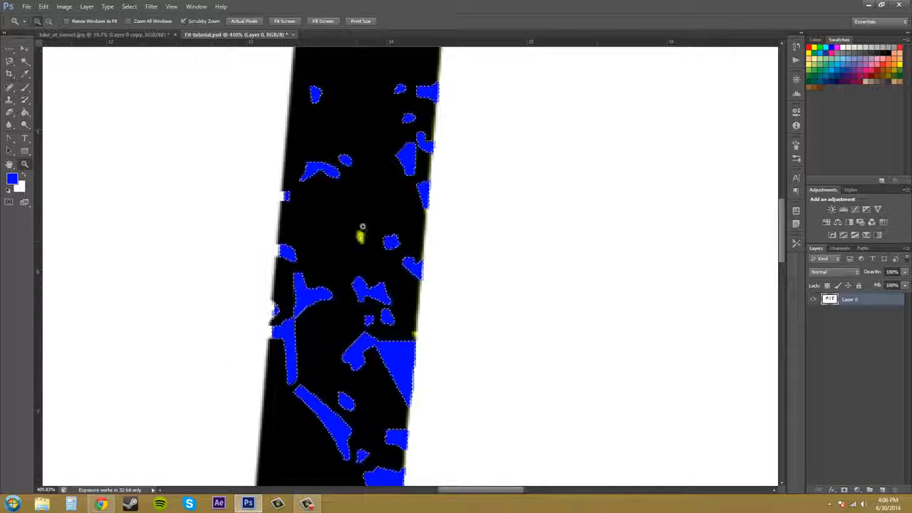
left_click_drag(467, 227, 417, 226)
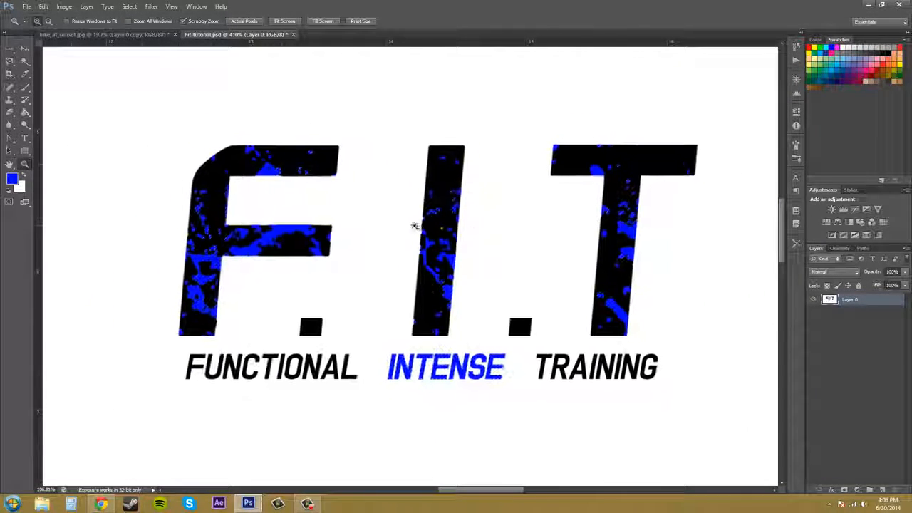
left_click_drag(537, 232, 511, 232)
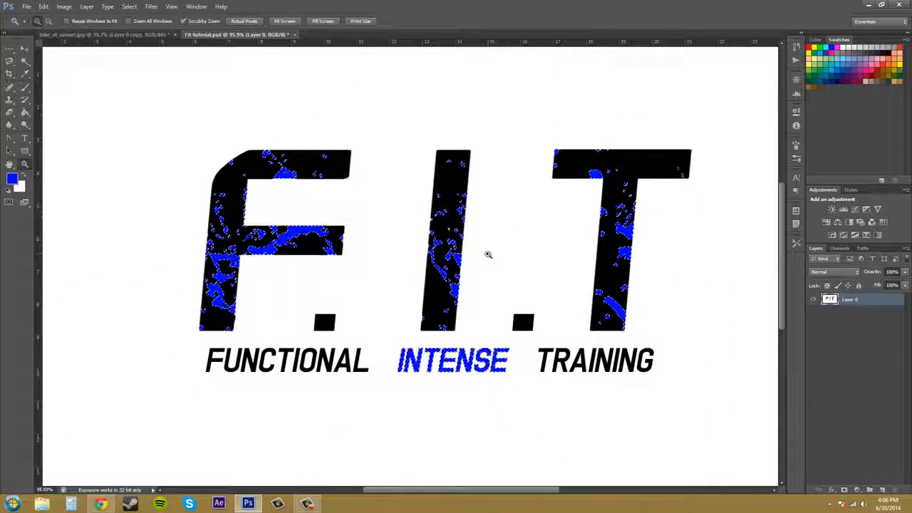
key("ctrl+d")
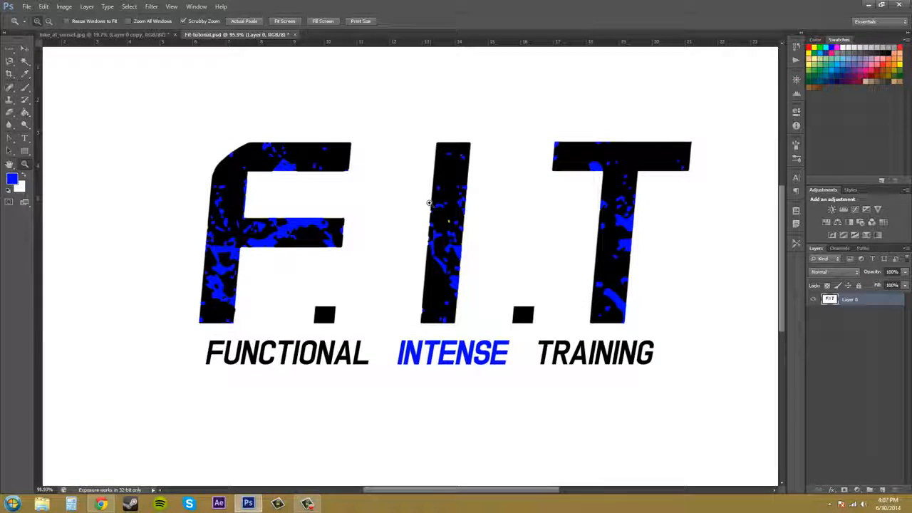
- Select the white background by sampling it in Color Range at fuzziness 40, and delete it from the layer
scroll(429, 205, "up", 2)
scroll(377, 123, "up", 2)
left_click(129, 7)
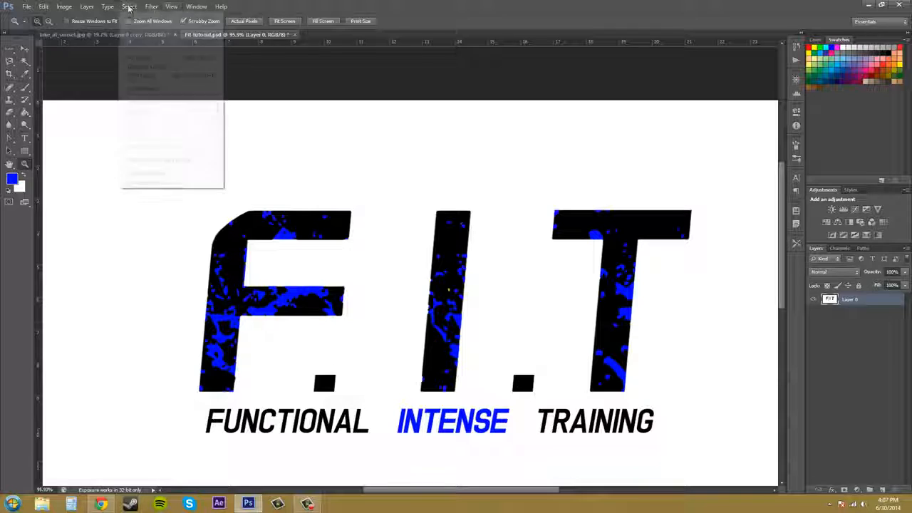
left_click(164, 90)
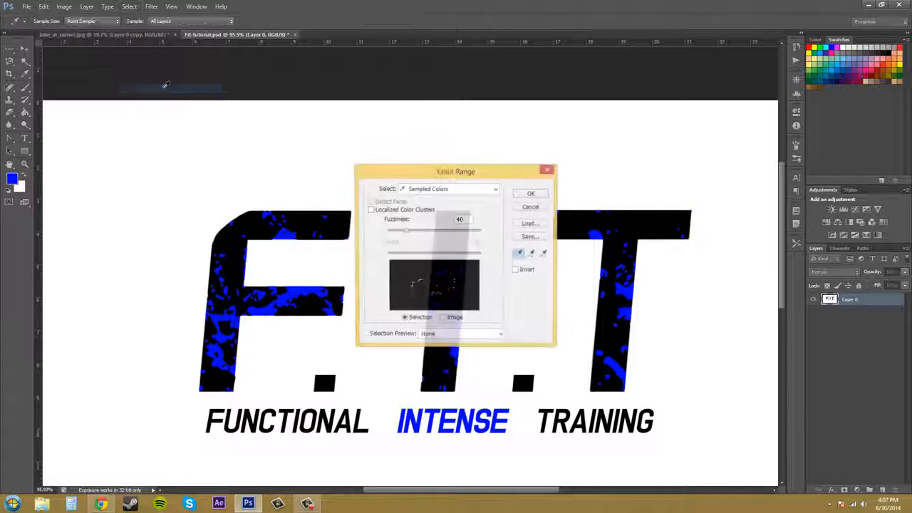
left_click(228, 122)
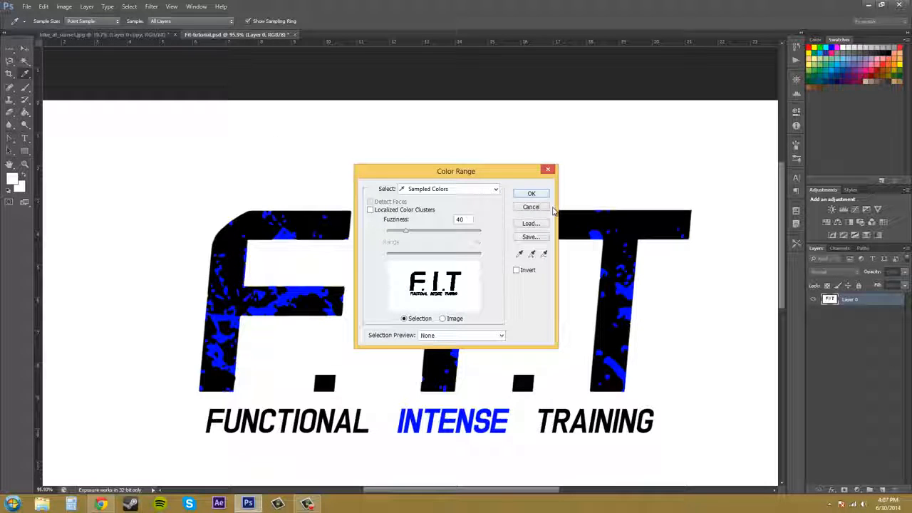
left_click(532, 193)
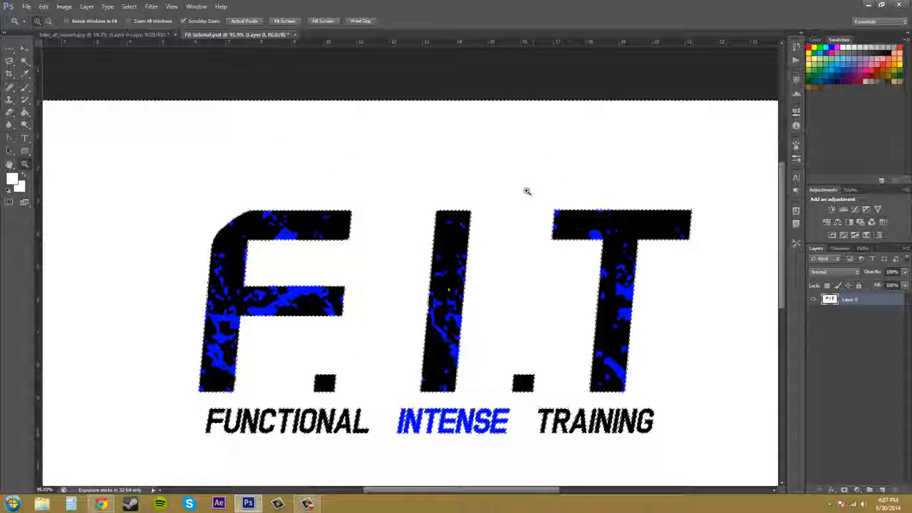
scroll(528, 192, "down", 5)
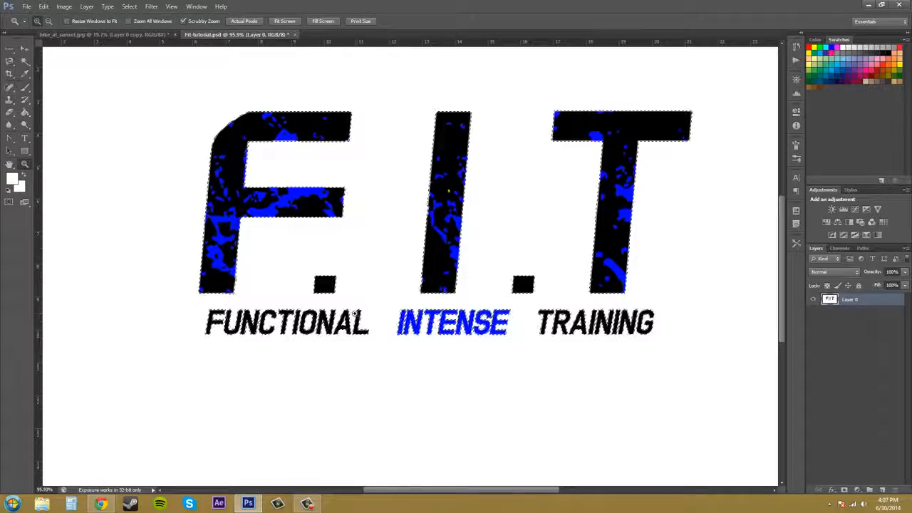
key("Delete")
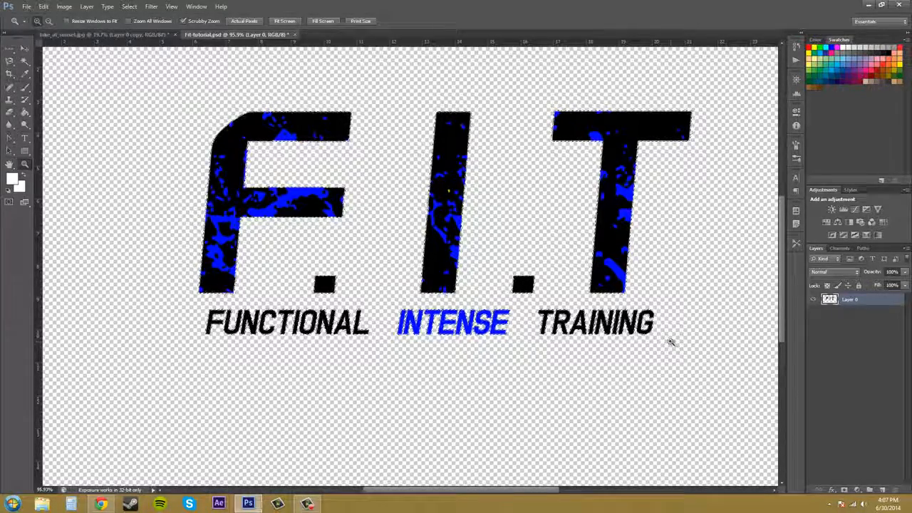
- Undo the deselection and the deletion of the white background
scroll(502, 279, "down", 3)
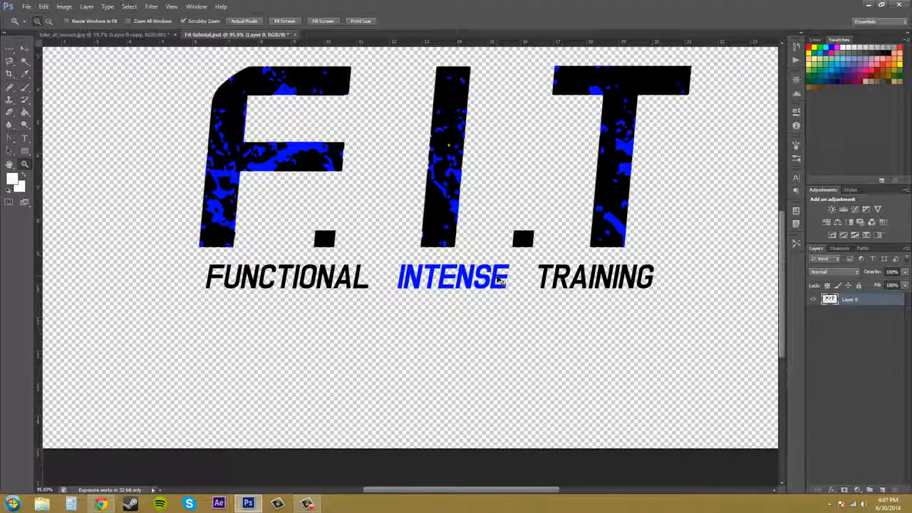
key("ctrl+alt+z")
key("ctrl+alt+z")
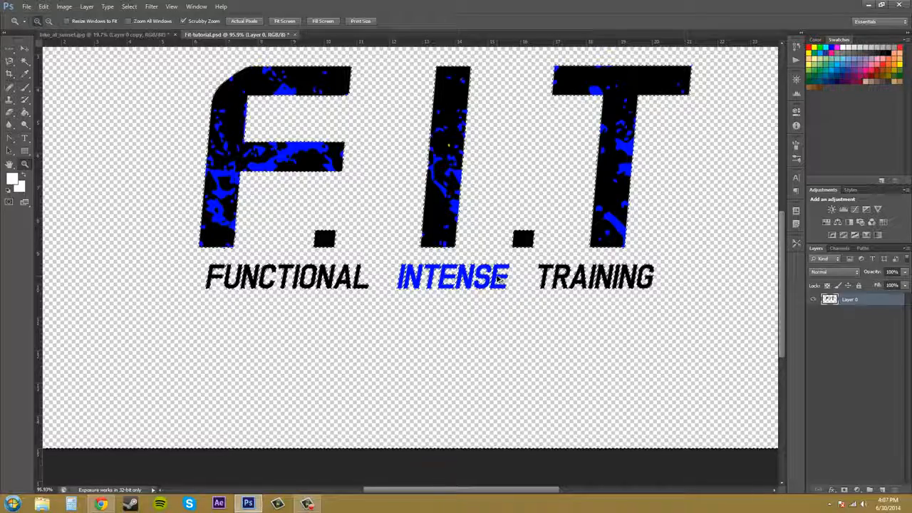
scroll(501, 275, "up", 1)
scroll(516, 232, "up", 5)
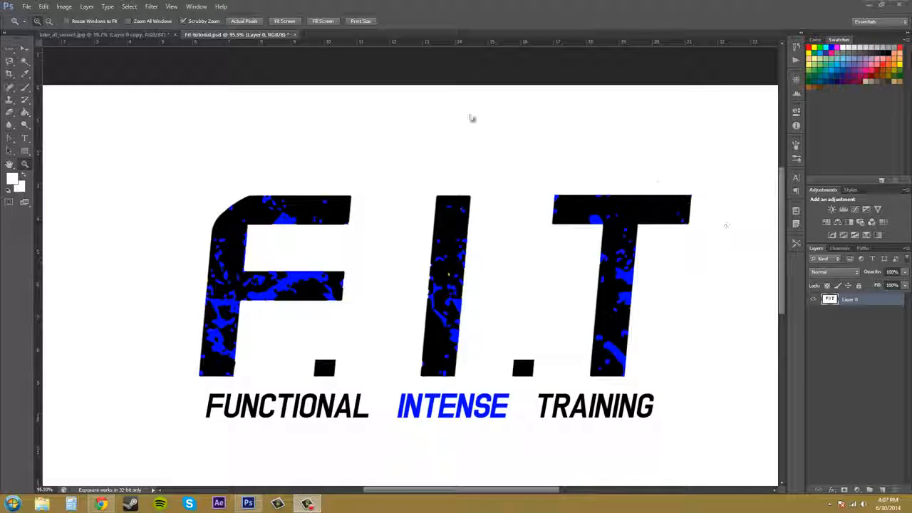
- Open Color Range, choose Skin Tones as the colors to select, and enable Detect Faces
left_click(130, 8)
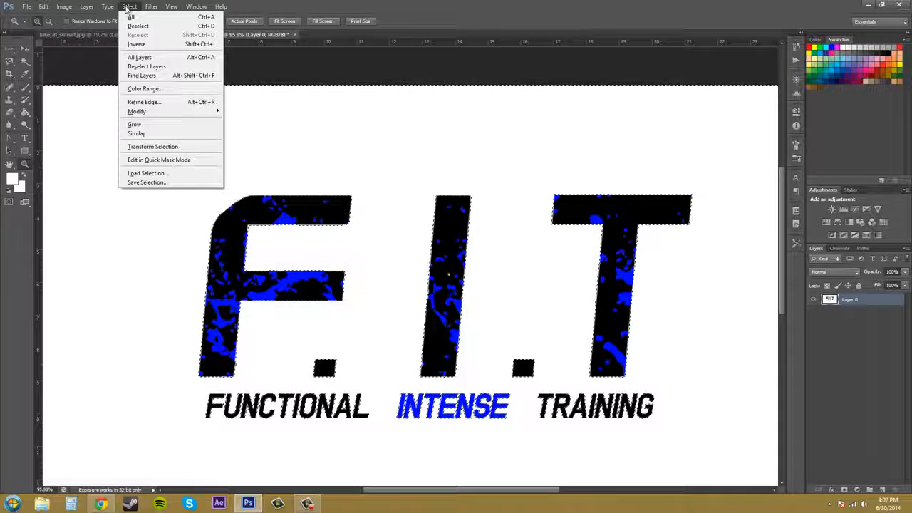
left_click(144, 90)
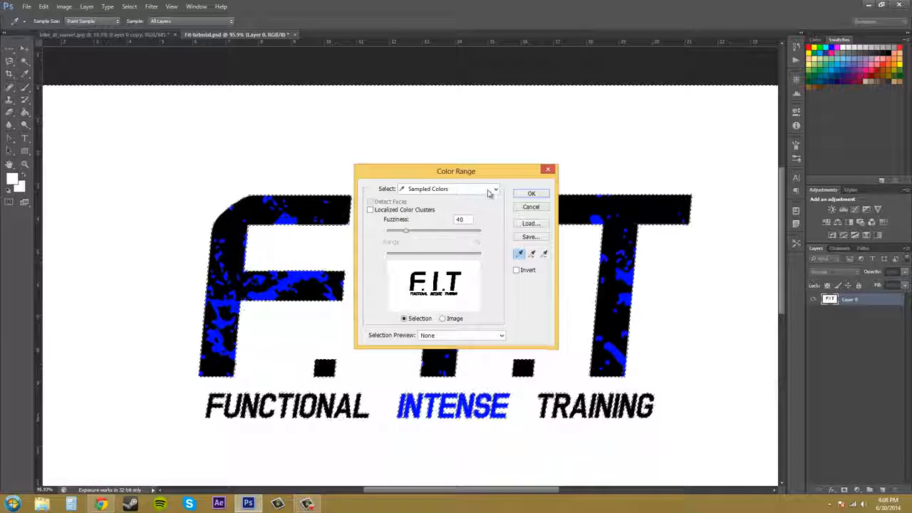
left_click(464, 190)
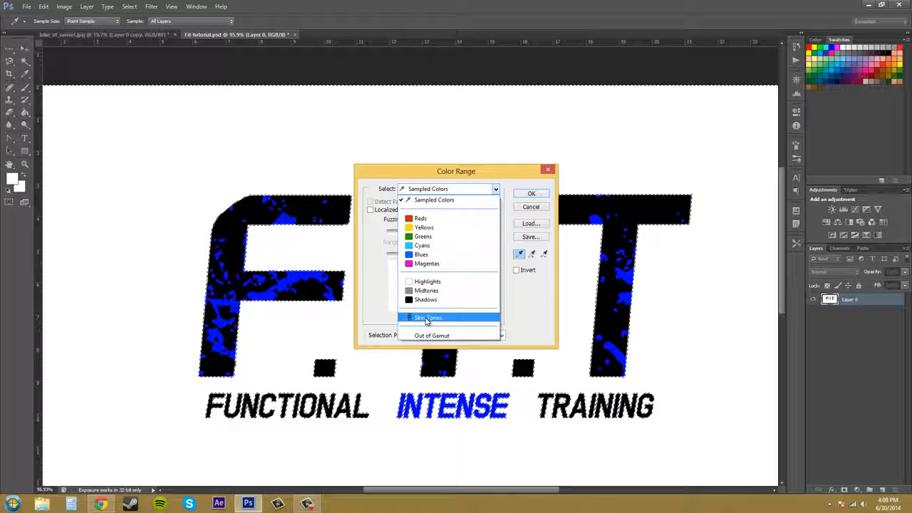
left_click(427, 318)
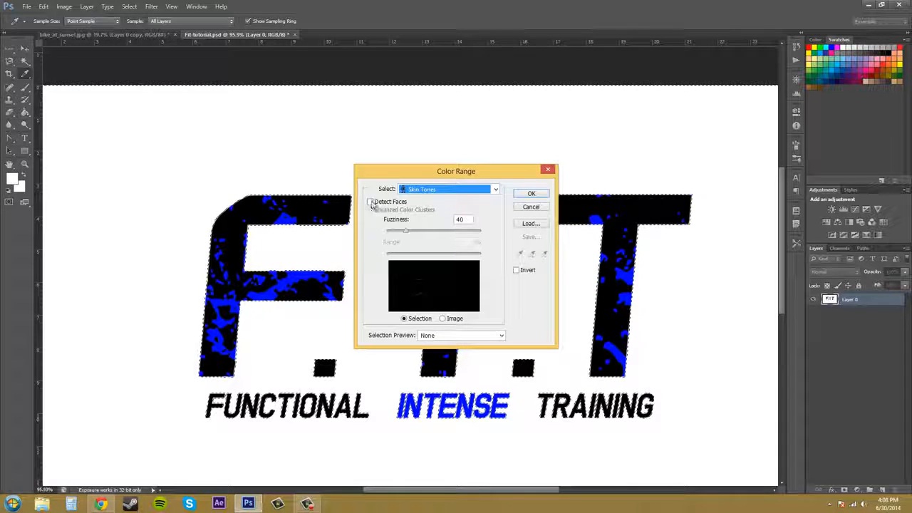
left_click(371, 202)
left_click(372, 202)
left_click(372, 203)
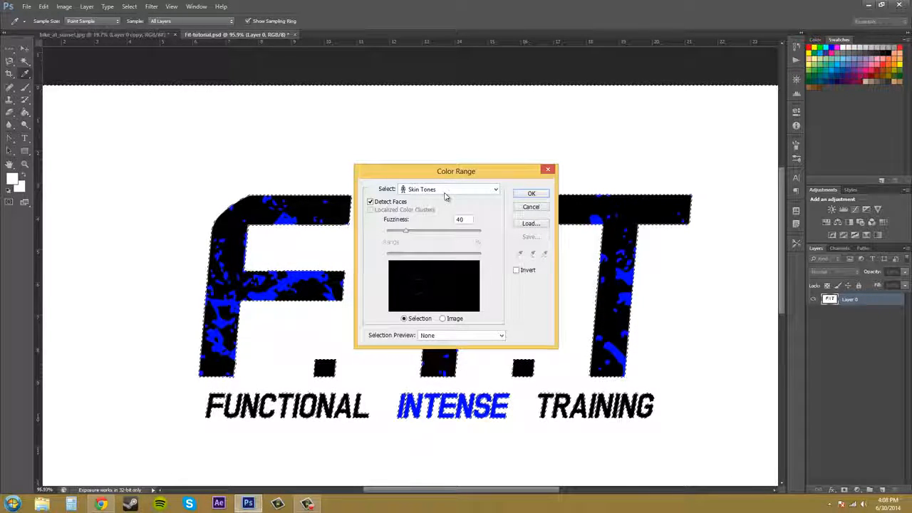
- Switch Color Range to Sampled Colors, enable Localized Color Clusters with the range at 100%, and apply the selection
left_click(446, 189)
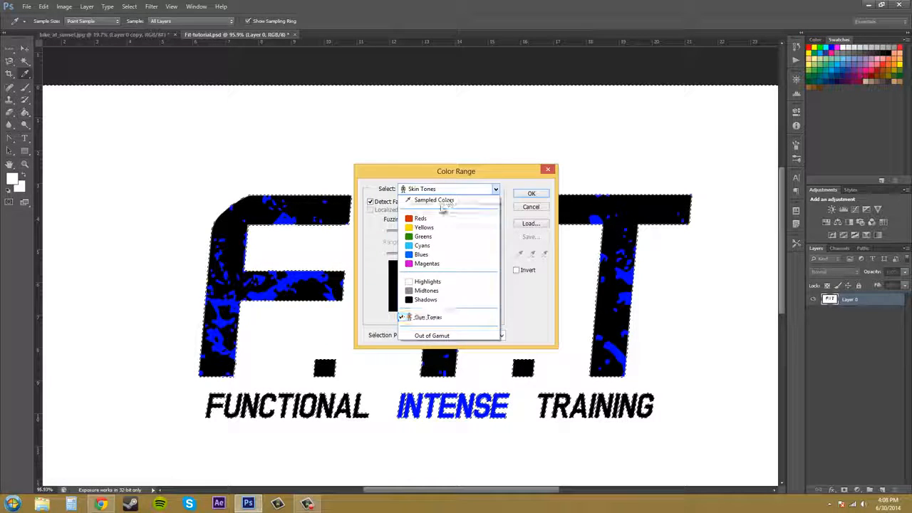
left_click(440, 201)
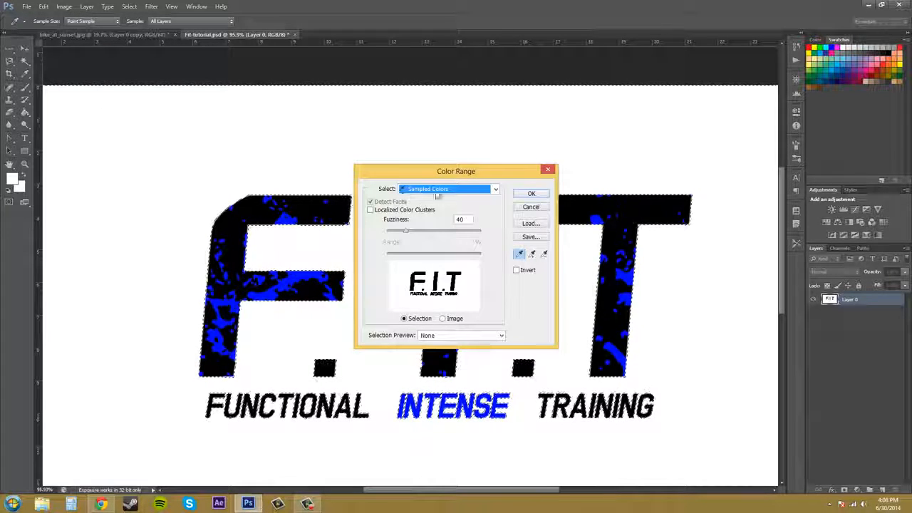
left_click(400, 212)
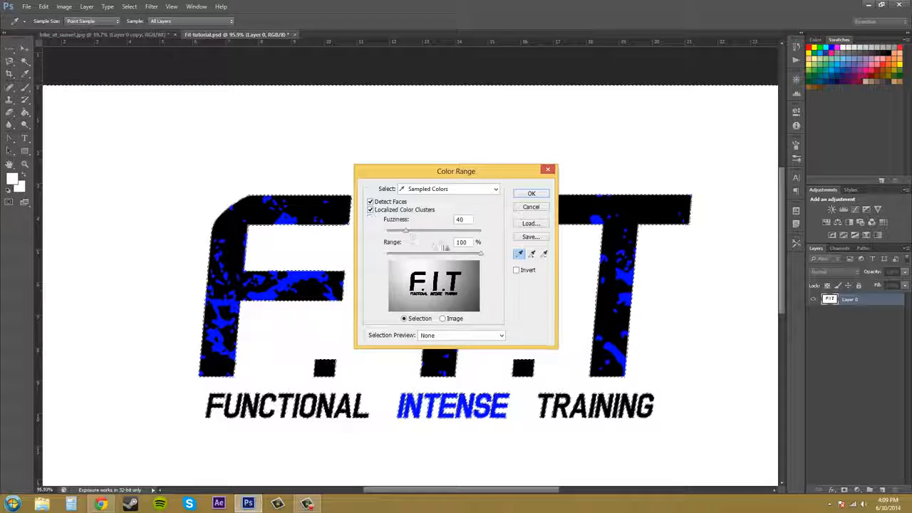
mouse_move(481, 255)
left_mouse_down()
mouse_move(418, 261)
mouse_move(482, 261)
left_mouse_up()
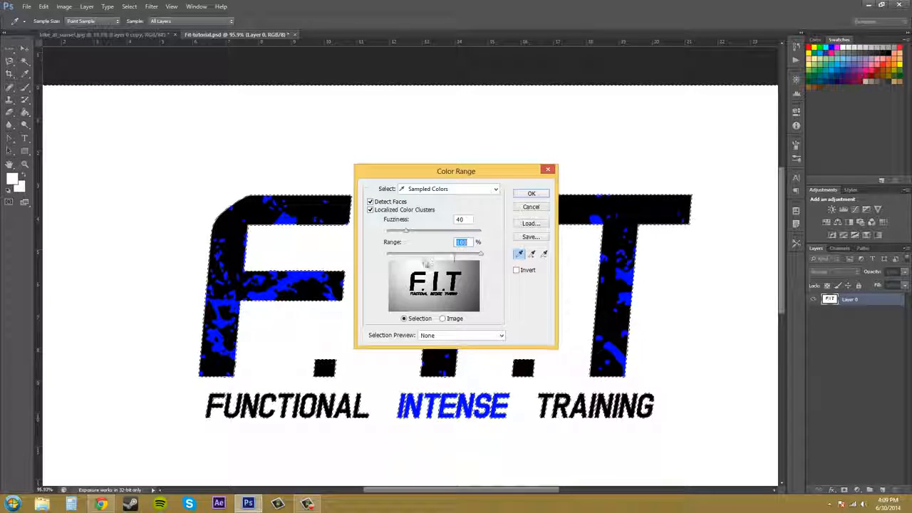
mouse_move(482, 254)
left_mouse_down()
mouse_move(384, 253)
mouse_move(466, 254)
mouse_move(489, 266)
left_mouse_up()
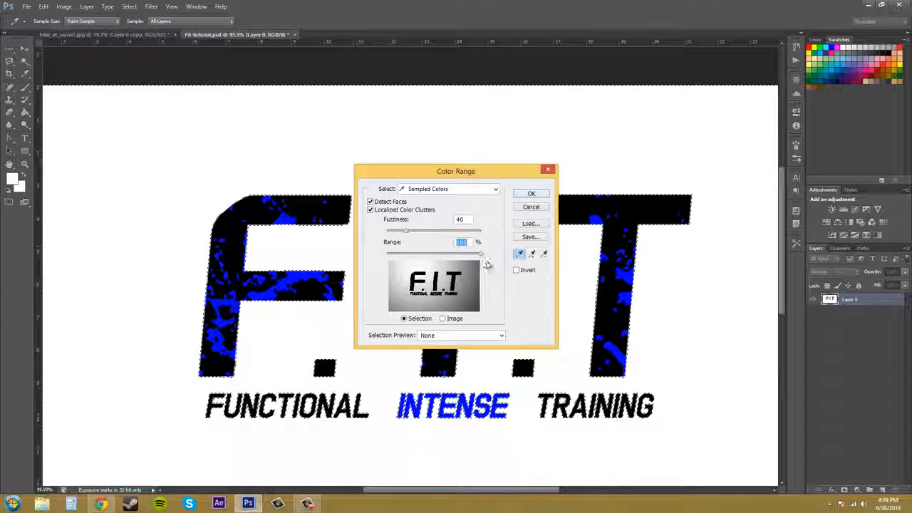
left_click(532, 195)
- Delete the selected background pixels, inspect the result around the logo, and undo the deletion
key("z")
scroll(326, 130, "down", 3)
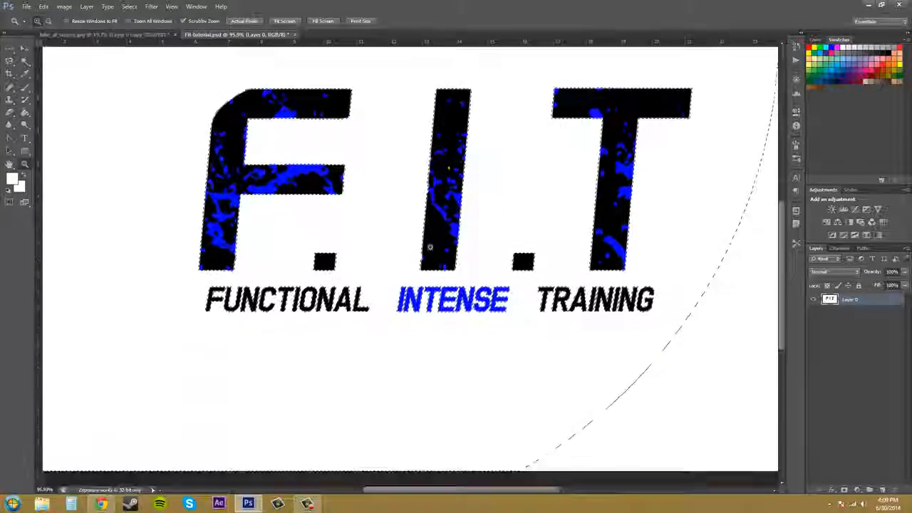
scroll(430, 248, "down", 2)
key("Delete")
scroll(479, 251, "down", 3)
scroll(513, 253, "up", 4)
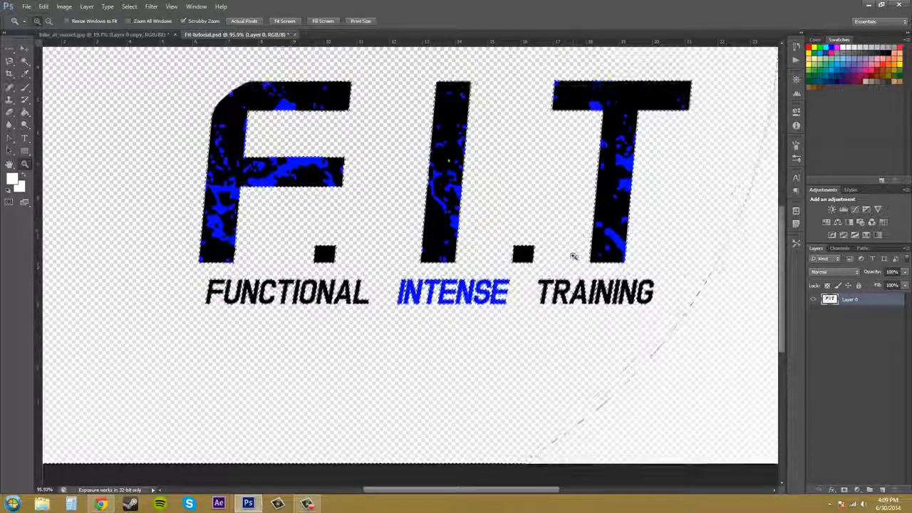
scroll(574, 257, "up", 1)
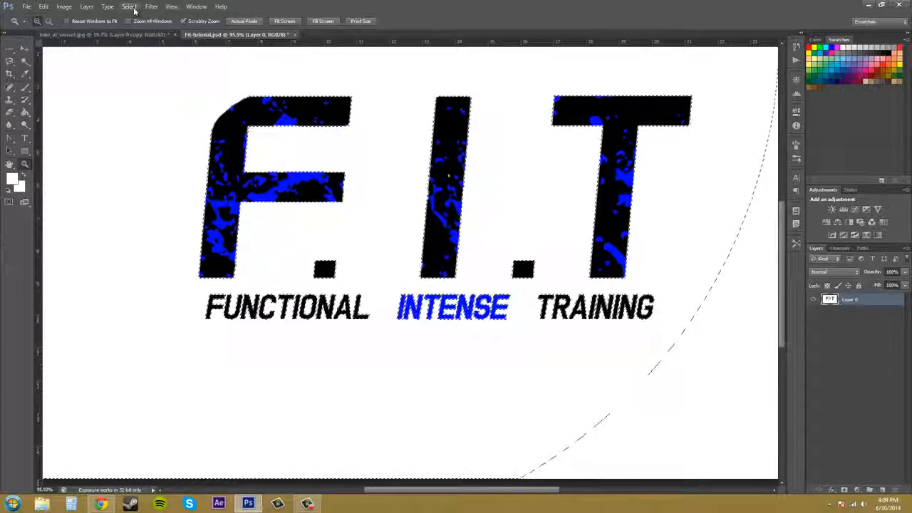
- Reopen Color Range, disable Localized Color Clusters, and set the fuzziness to 24
left_click(129, 7)
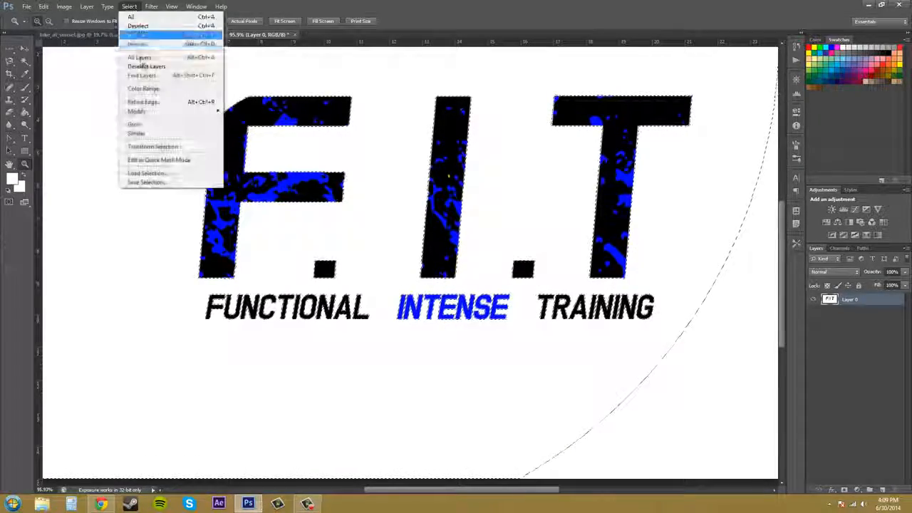
left_click(143, 88)
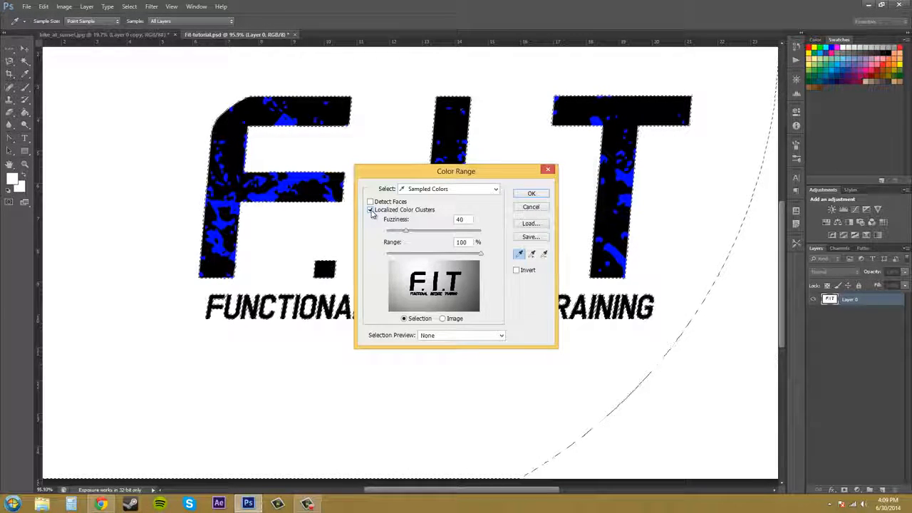
left_click(371, 211)
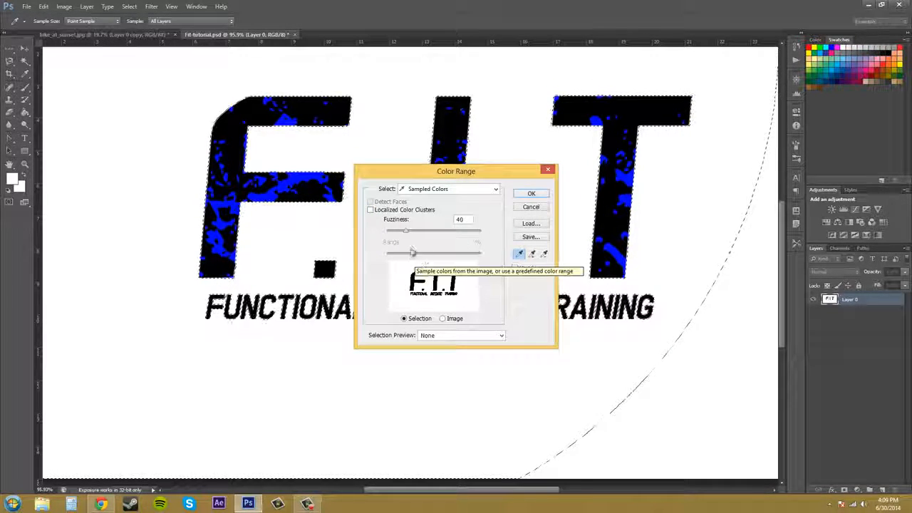
left_click_drag(409, 234, 433, 242)
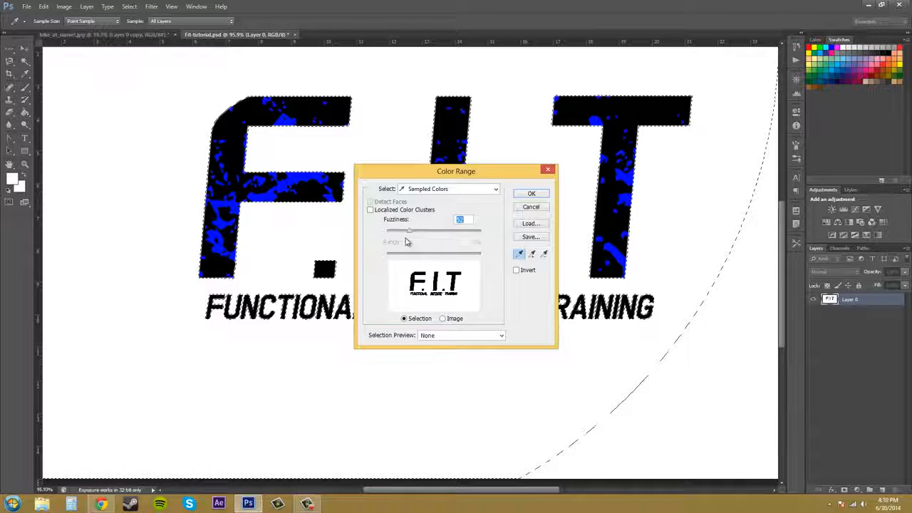
left_click_drag(427, 243, 450, 242)
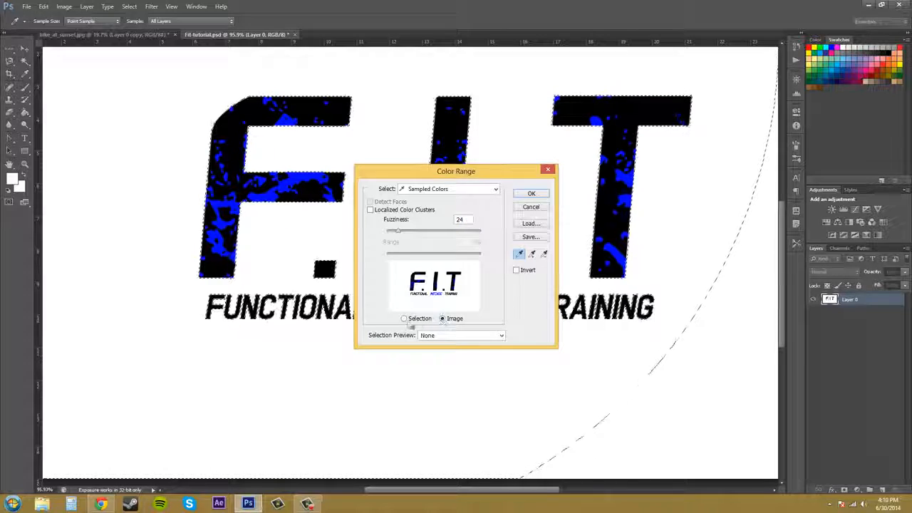
- Compare the Selection and Image thumbnails in Color Range, ending on Selection
left_click(404, 319)
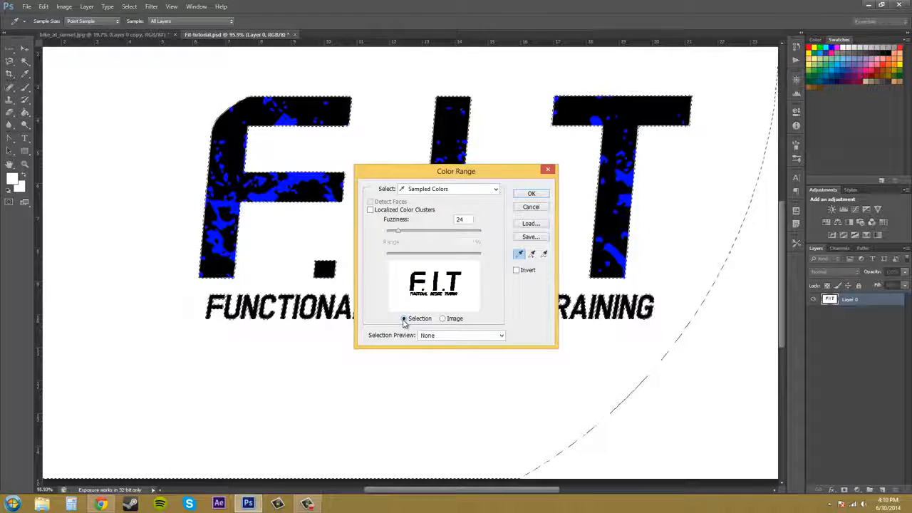
left_click(444, 318)
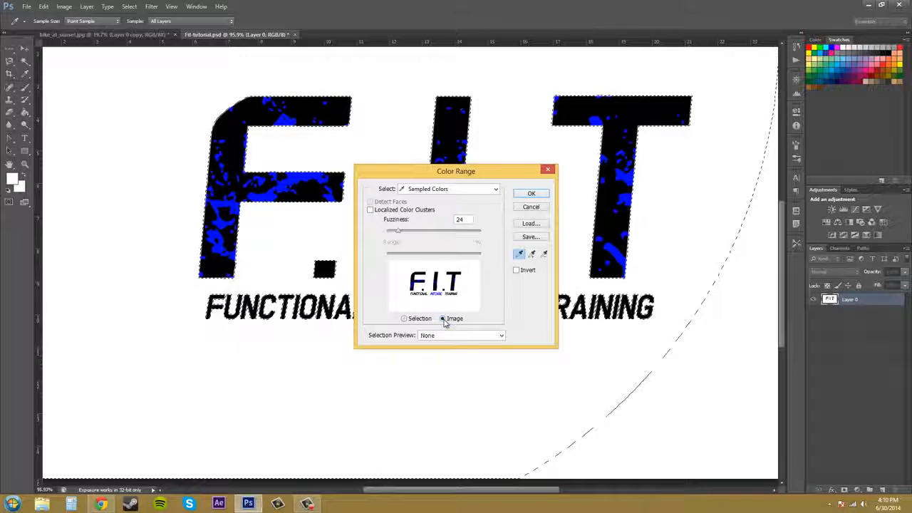
left_click(406, 320)
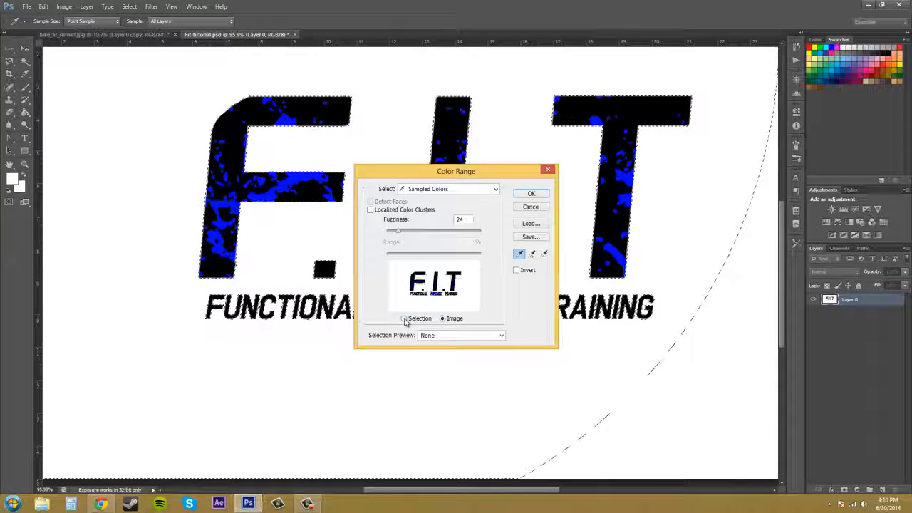
- Preview the selection on the canvas as White Matte, Black Matte and Grayscale, and set Selection Preview back to None
left_click(474, 336)
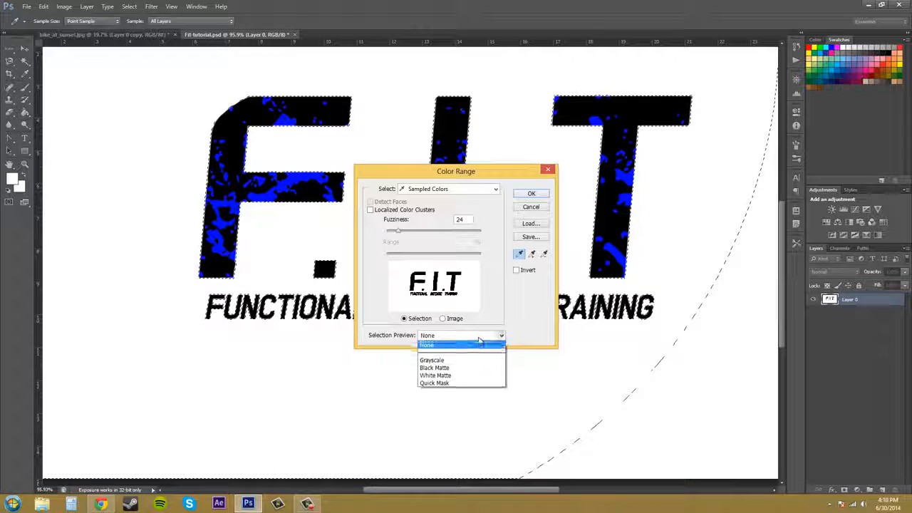
left_click(442, 375)
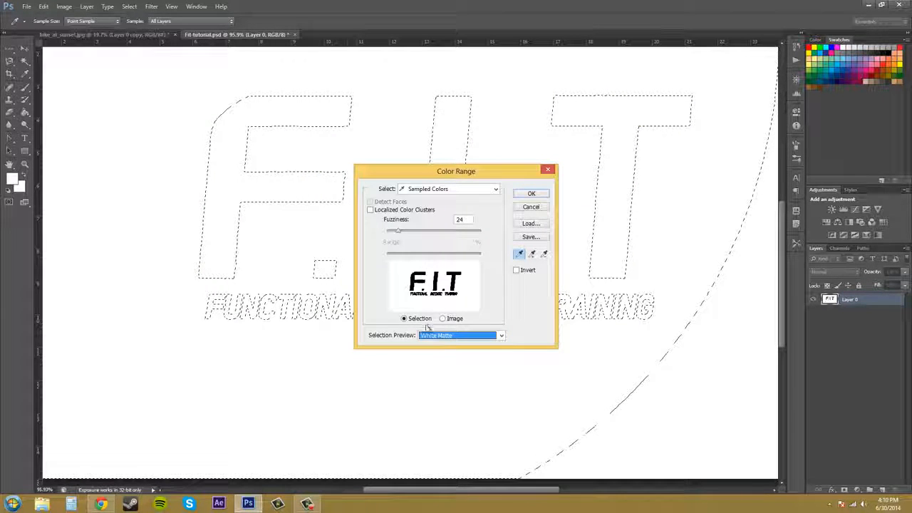
left_click(456, 336)
left_click(448, 348)
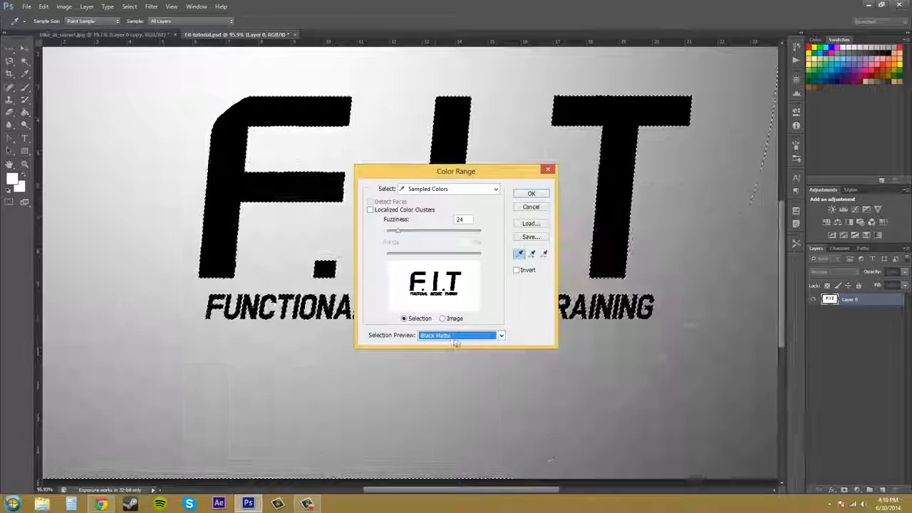
left_click(458, 336)
left_click(447, 358)
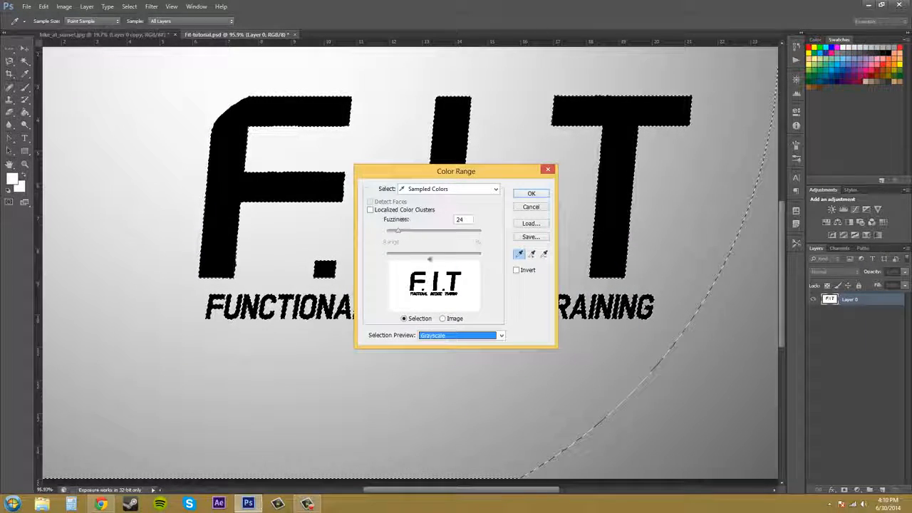
left_click(457, 336)
left_click(448, 349)
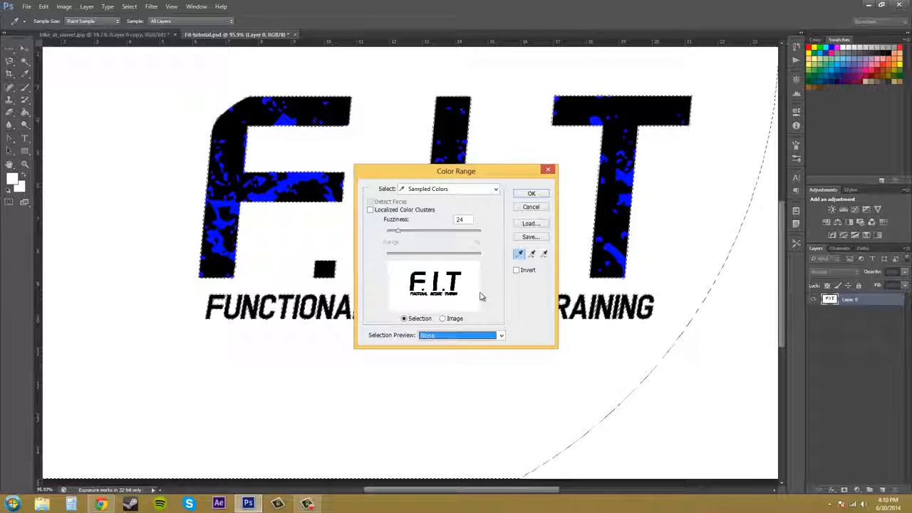
- Add the blue splatter color on the letter T to the sampled colors, apply the selection, and check its outline
left_click(534, 255)
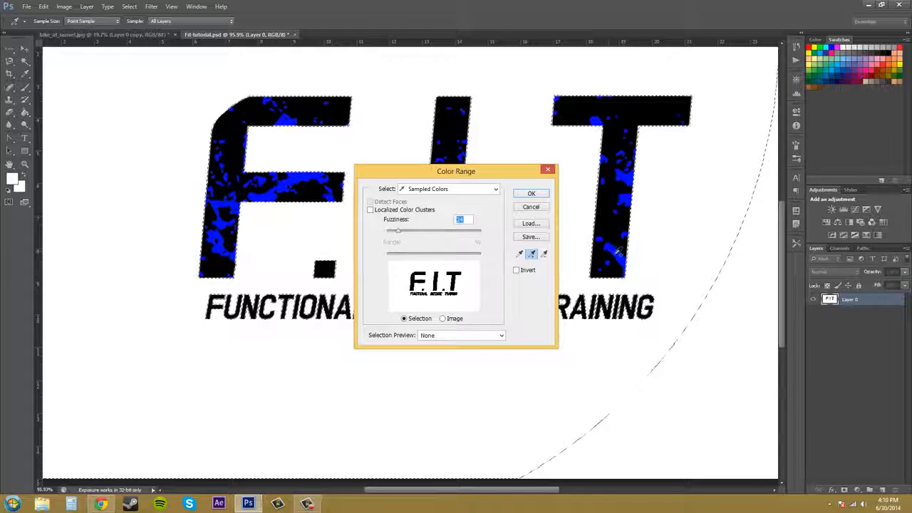
left_click(611, 247)
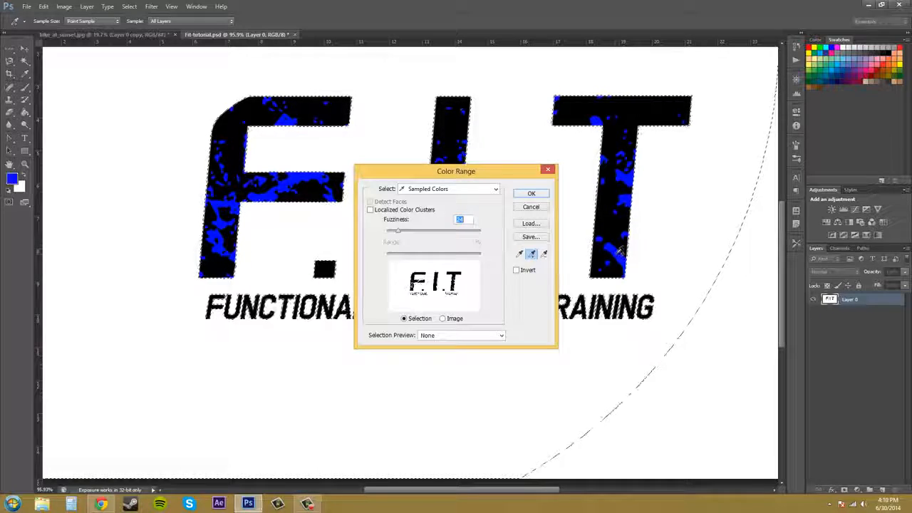
left_click(532, 194)
key("z")
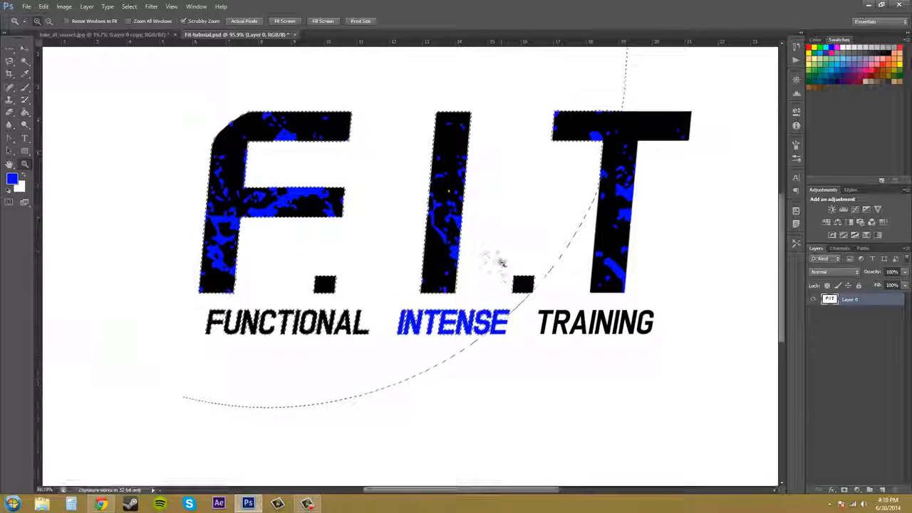
scroll(299, 246, "up", 3)
scroll(298, 186, "down", 1)
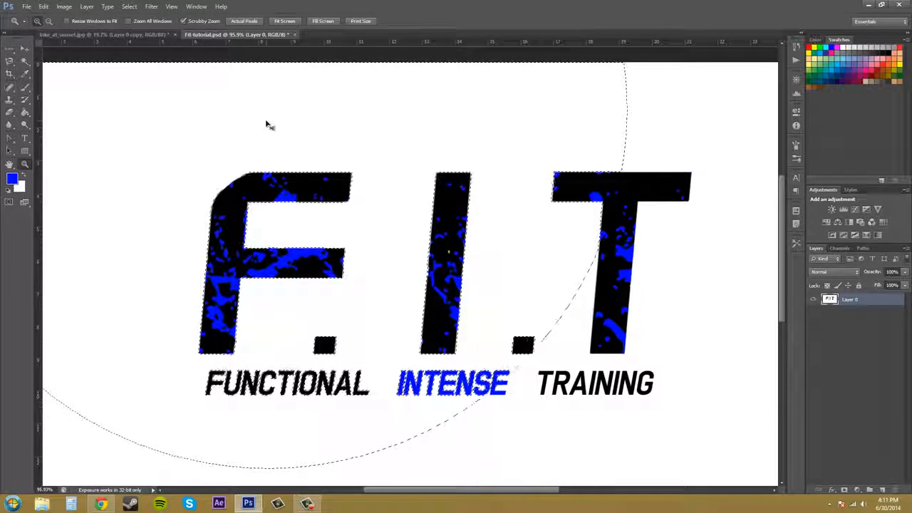
- Replace the selection with a Color Range of the white background plus the blue of the word INTENSE, and delete the selected pixels
key("ctrl+d")
left_click(136, 7)
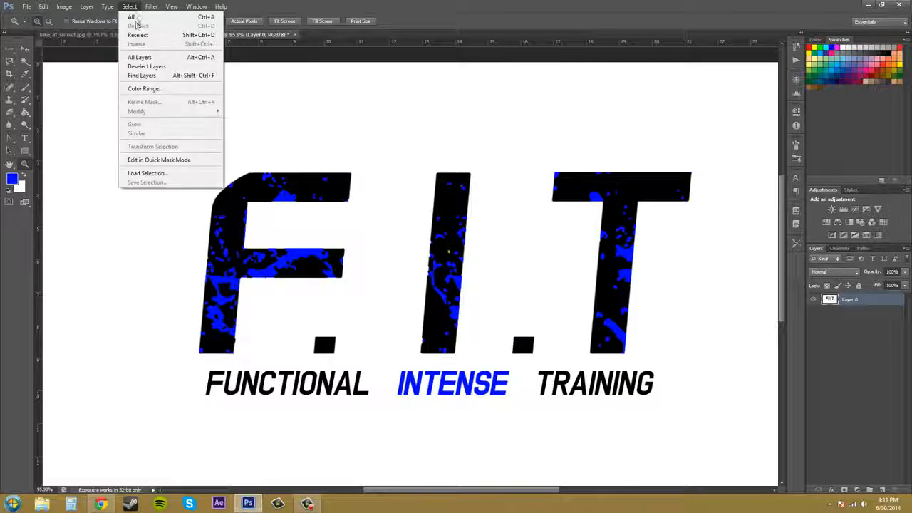
left_click(157, 90)
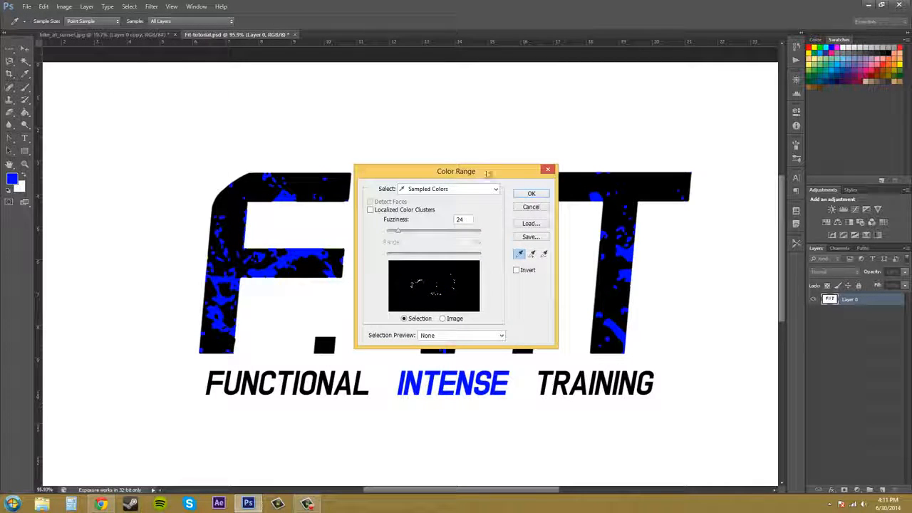
left_click(476, 100)
left_click(532, 255)
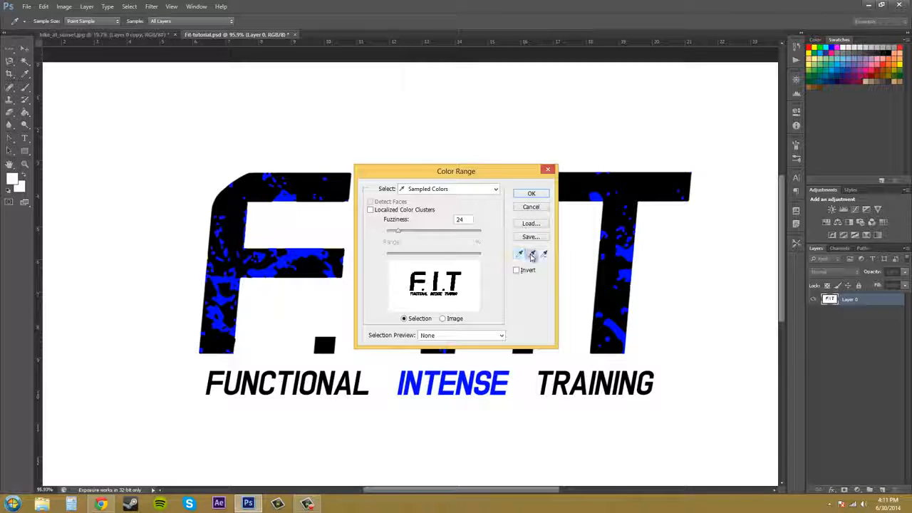
left_click(472, 385)
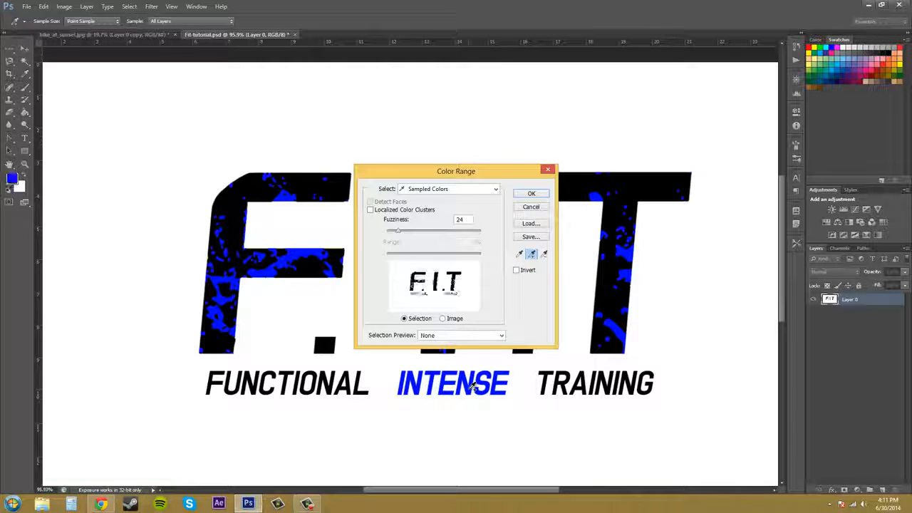
left_click(531, 193)
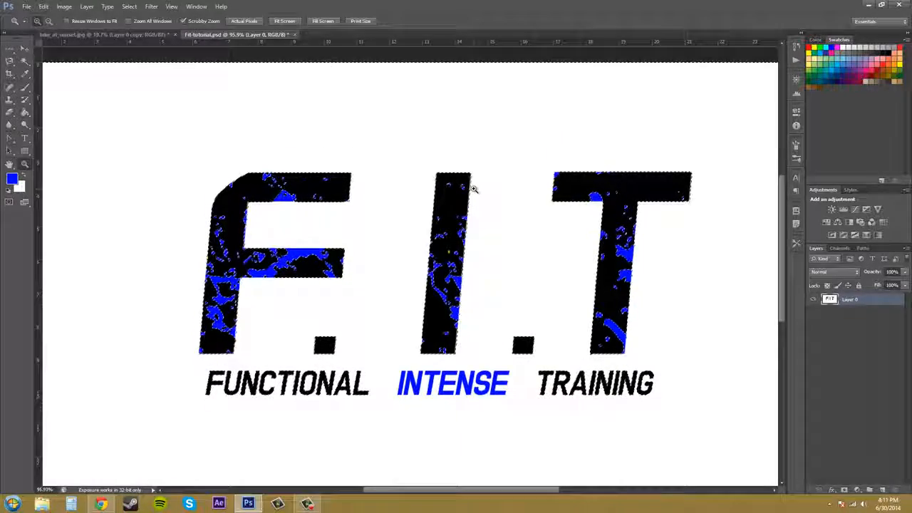
key("Delete")
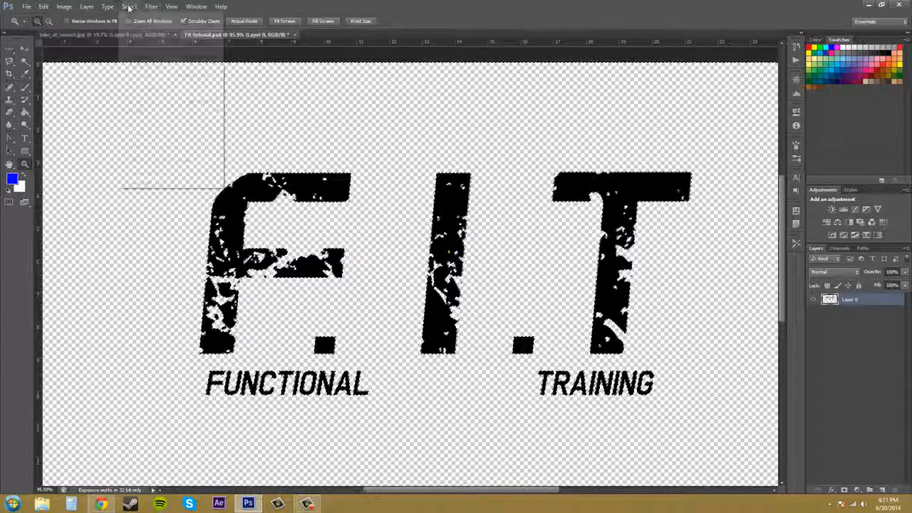
left_click(129, 6)
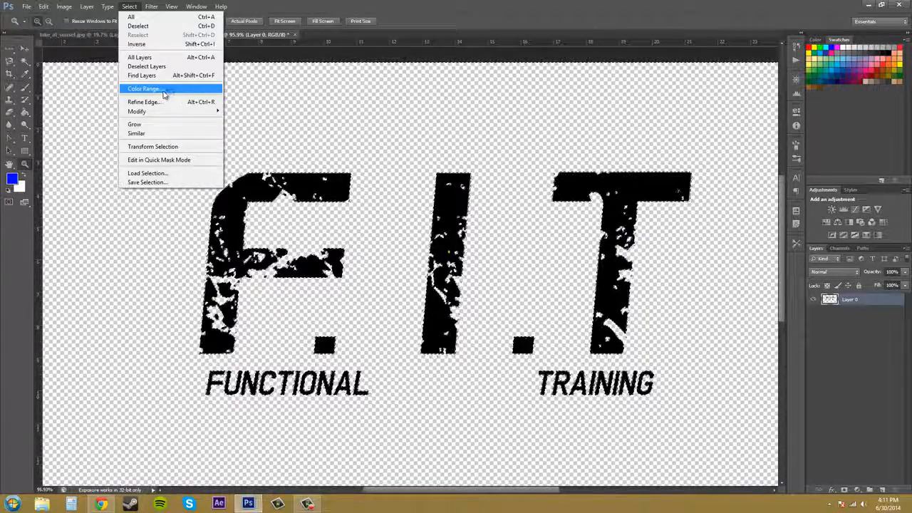
left_click(498, 17)
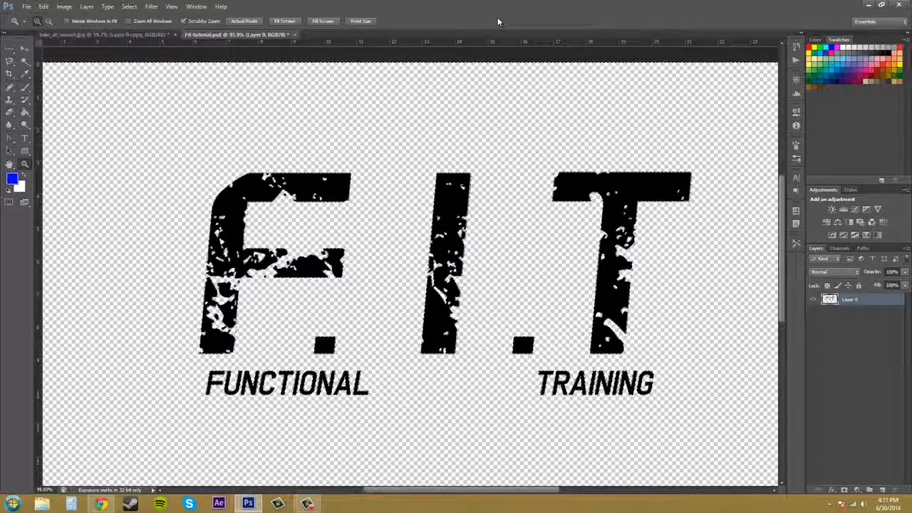